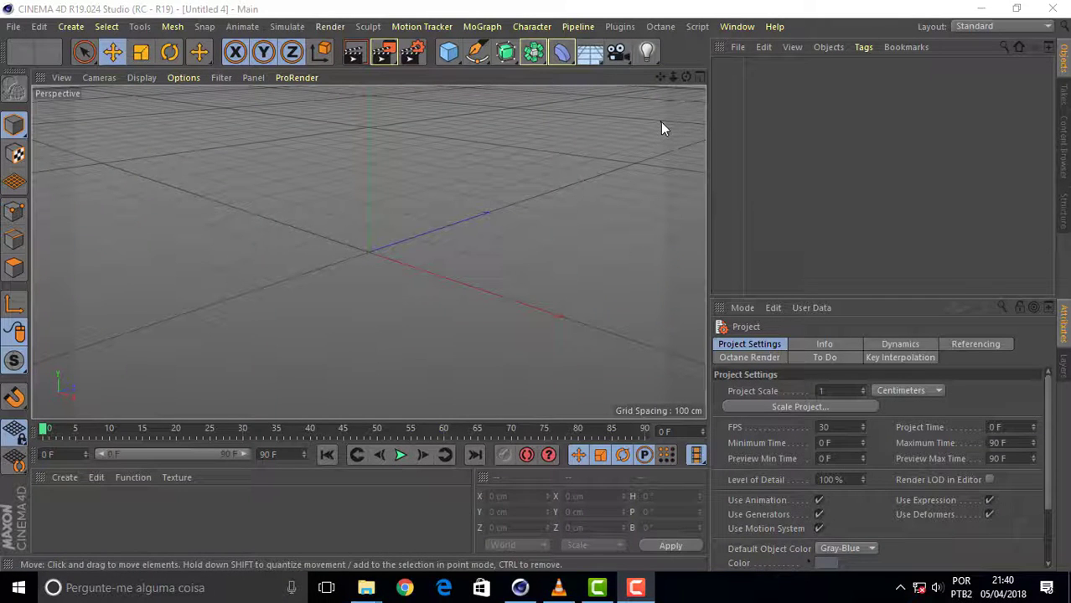
Add a sphere with a 10 cm radius and frame it in the view
click(448, 52)
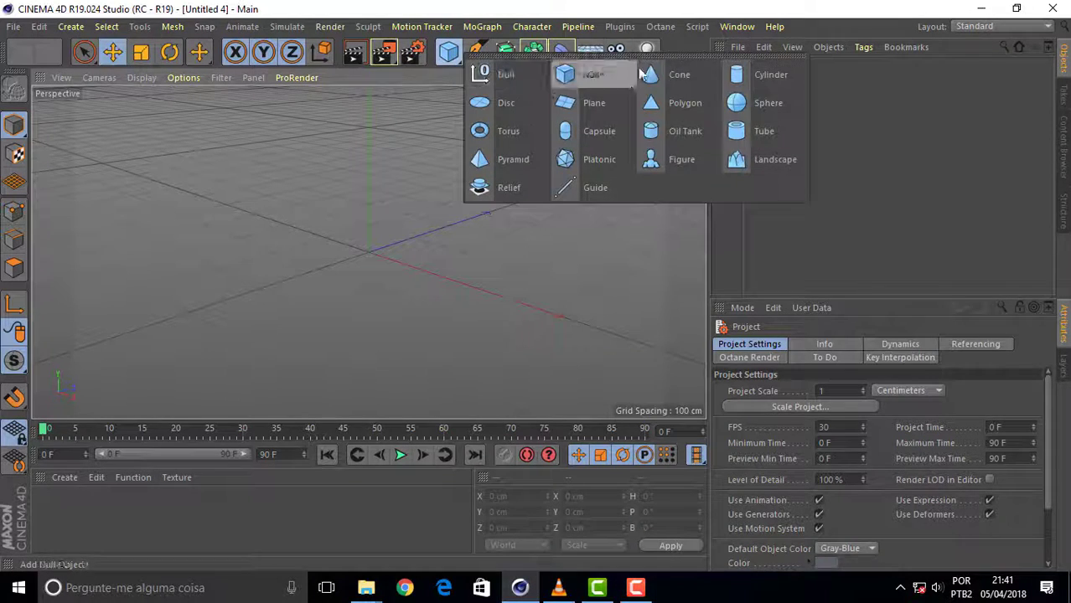
click(781, 105)
double_click(806, 377)
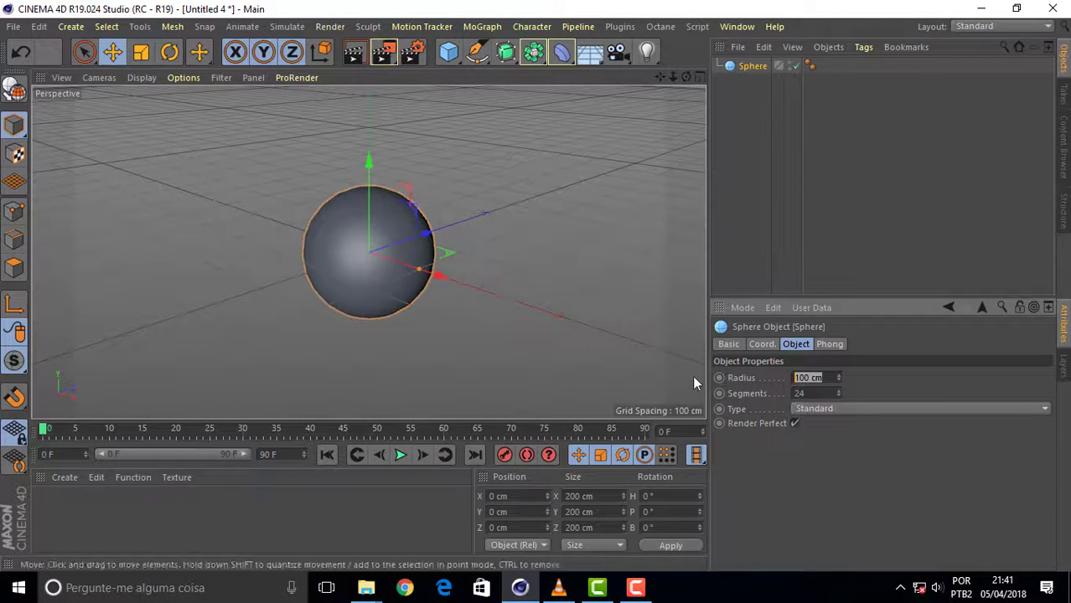
text(10)
key(Return)
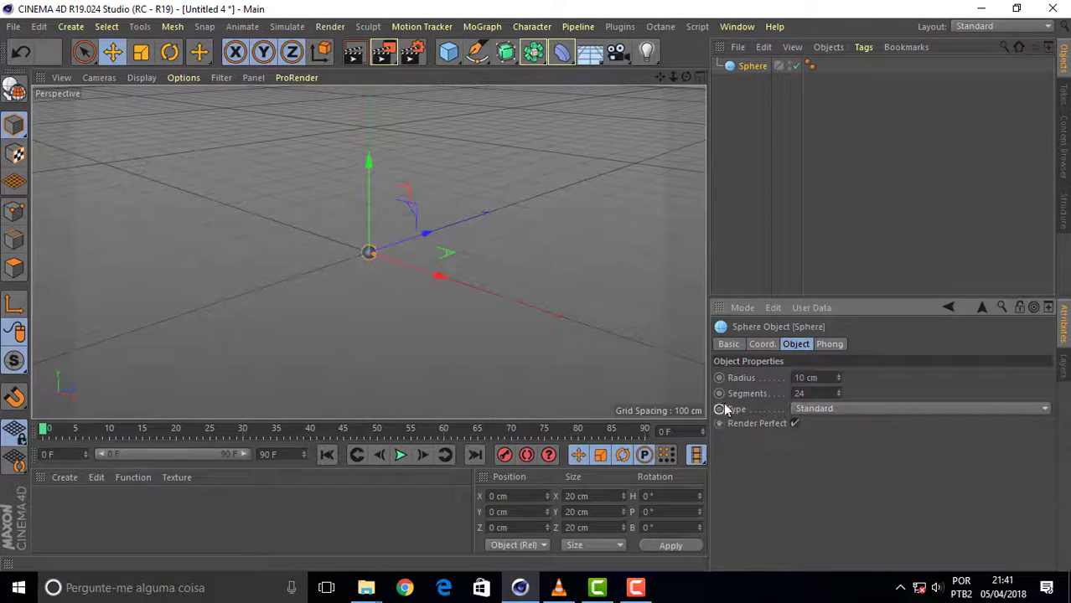
key(h)
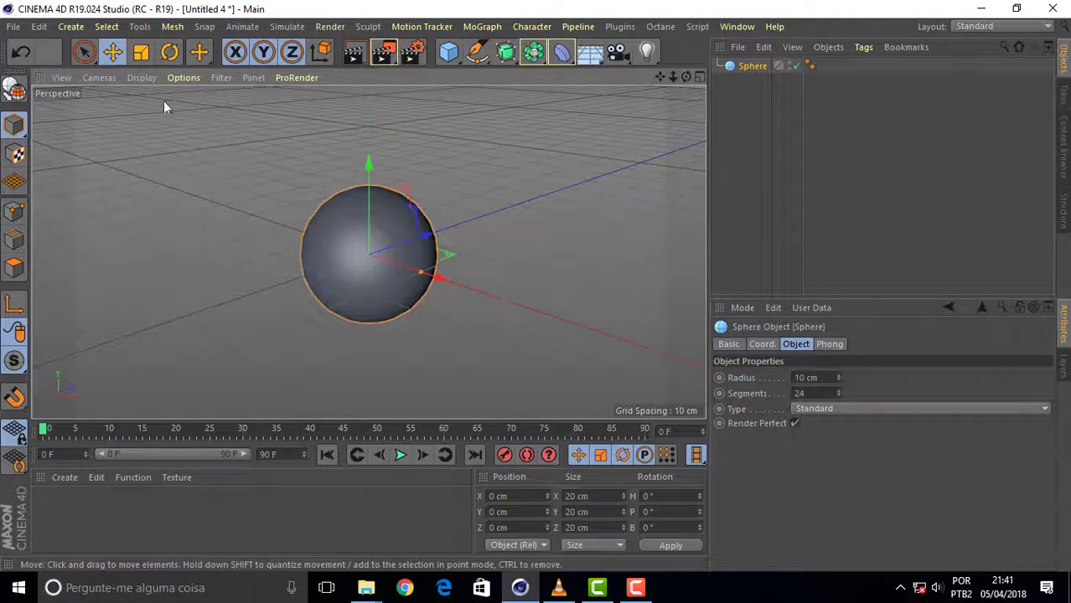
Show Gouraud Shading (Lines) and switch the sphere to the Hexahedron type
click(141, 77)
click(171, 114)
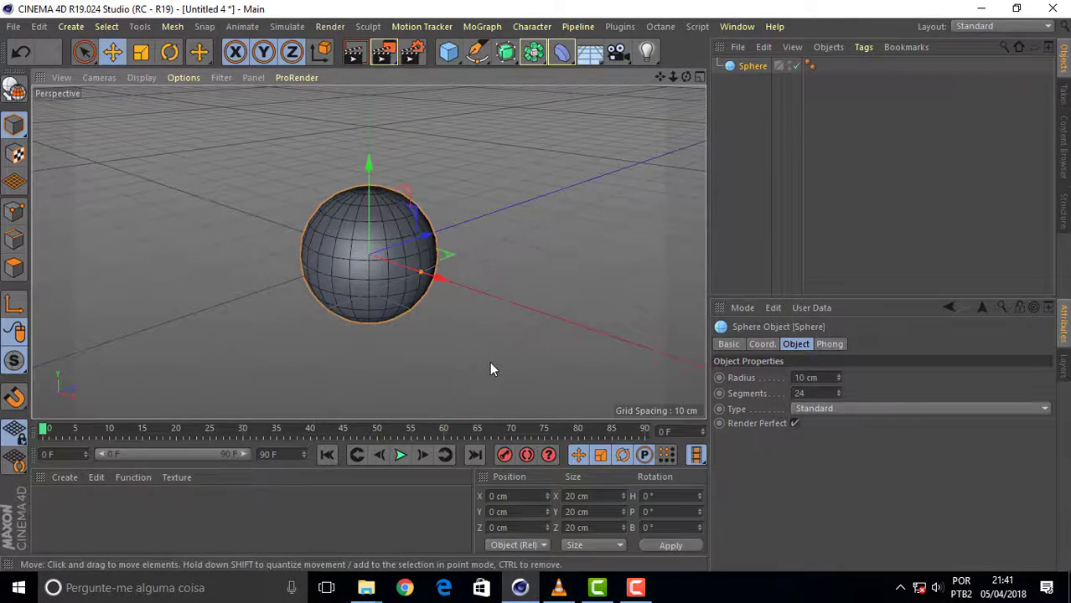
click(907, 408)
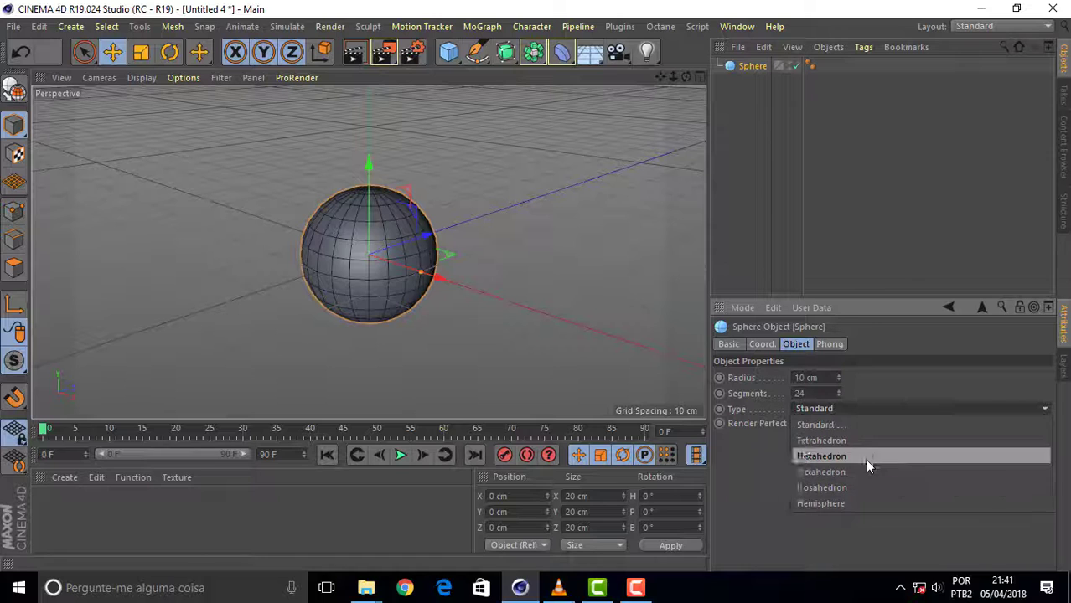
click(863, 459)
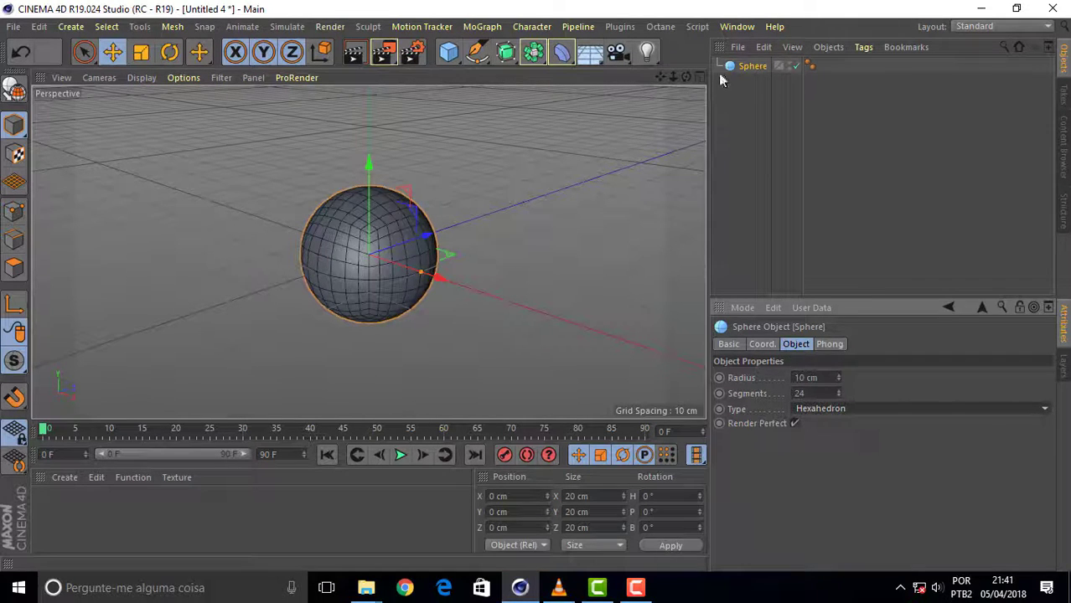
drag(685, 76, 662, 84)
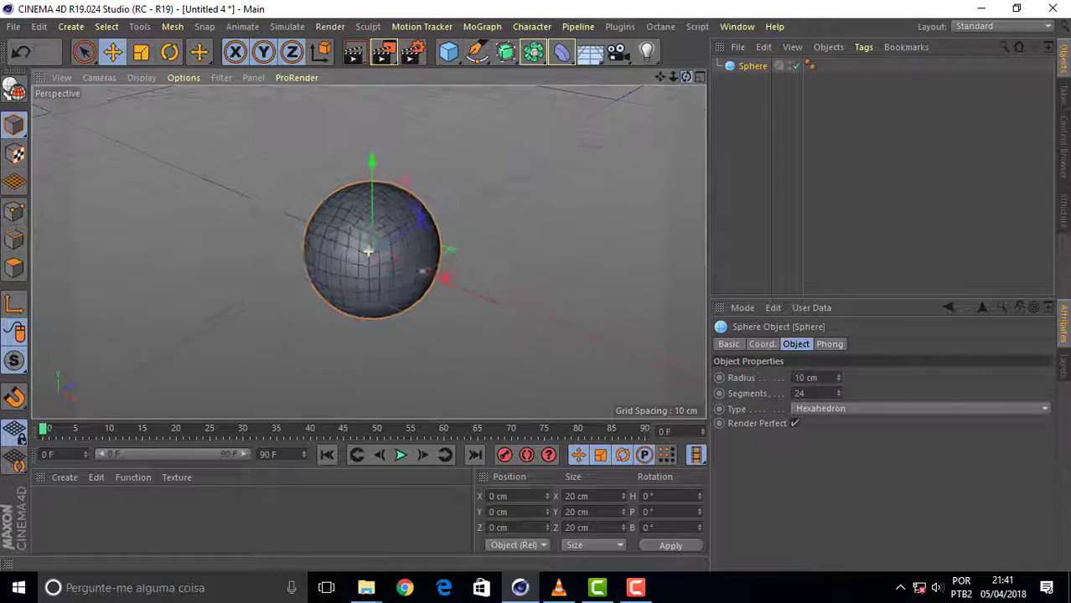
drag(368, 251, 340, 268)
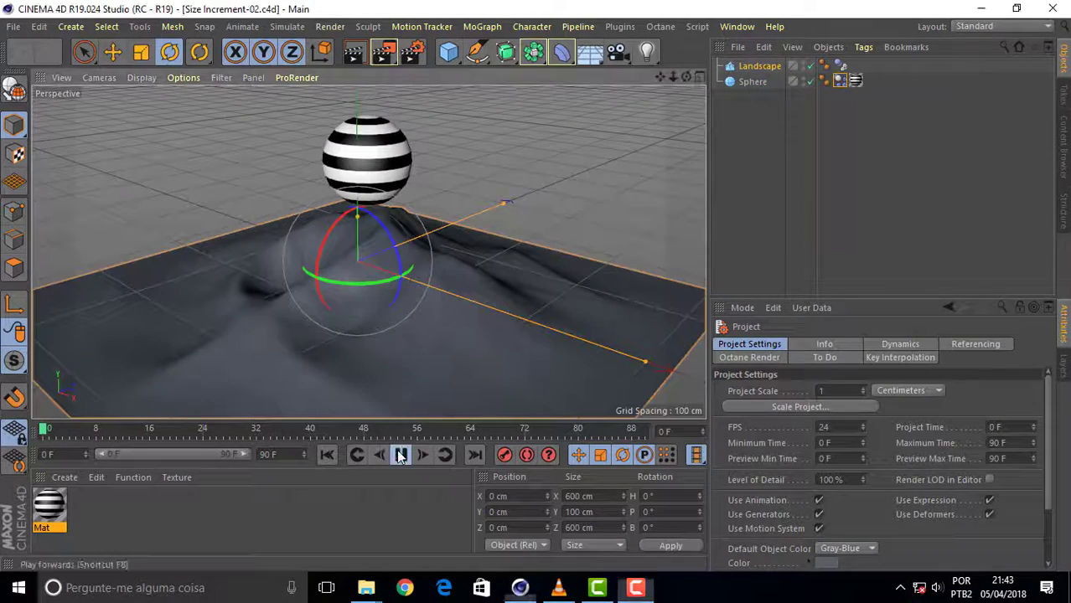
Preview the example animation in Size Increment-02, then copy its striped Mat material
click(401, 455)
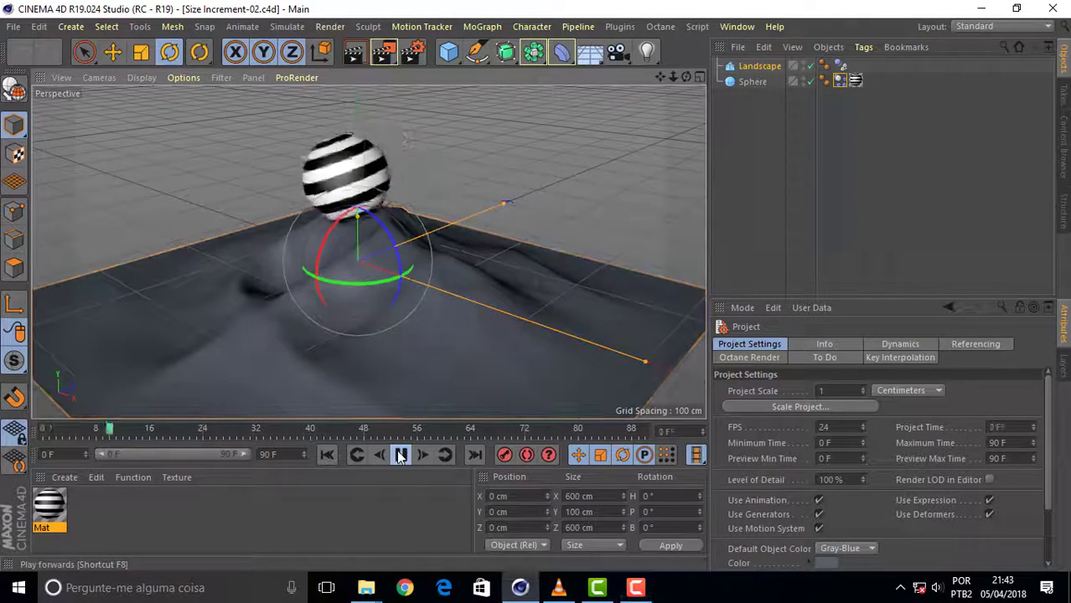
click(401, 455)
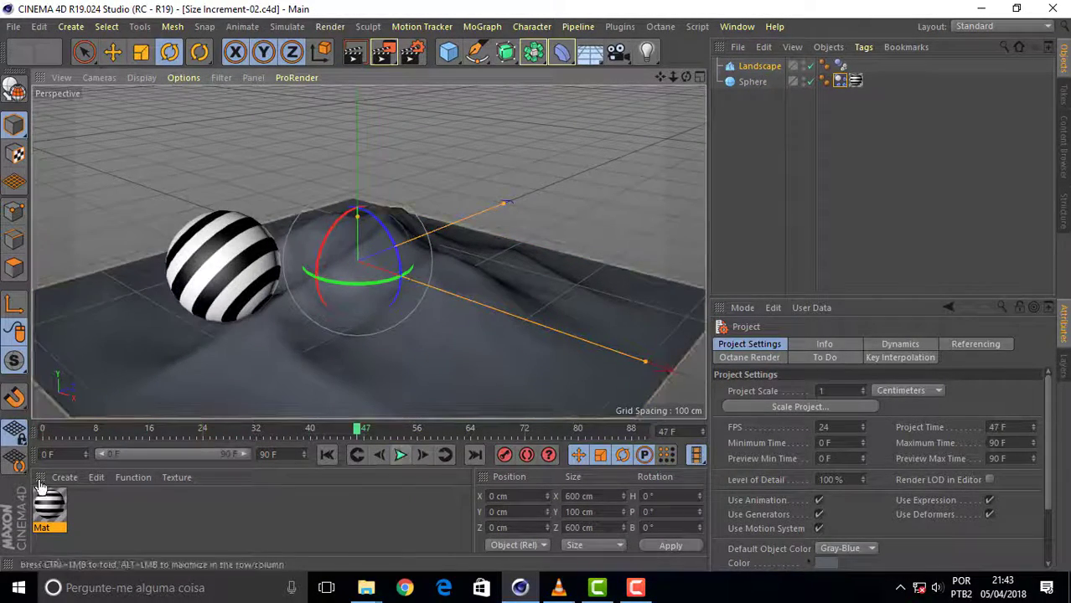
click(47, 516)
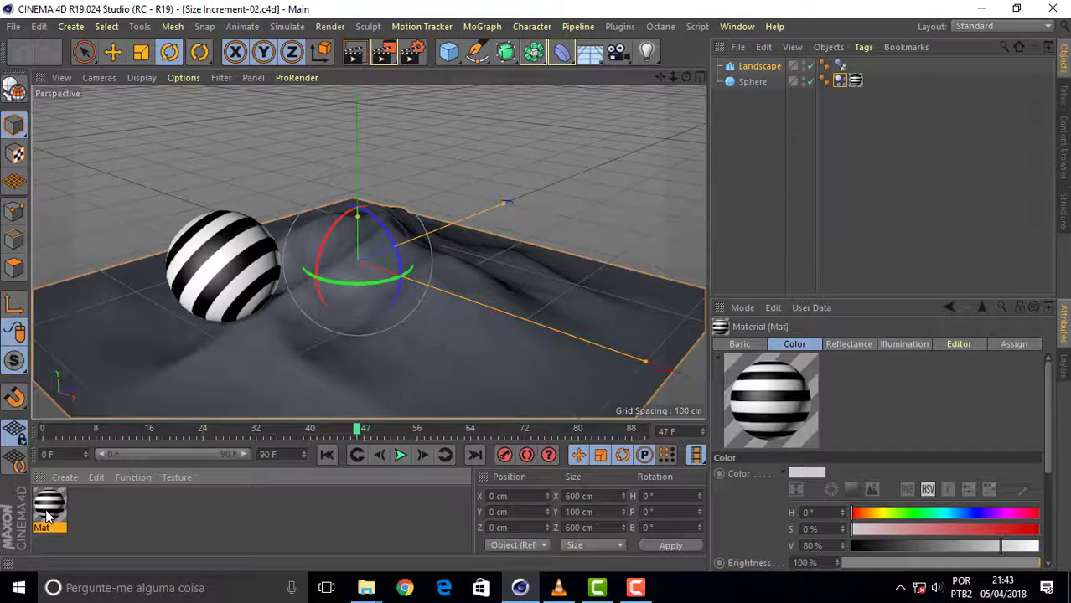
right_click(48, 517)
click(363, 496)
Paste Mat into Untitled 4 and drag it onto the sphere
click(736, 25)
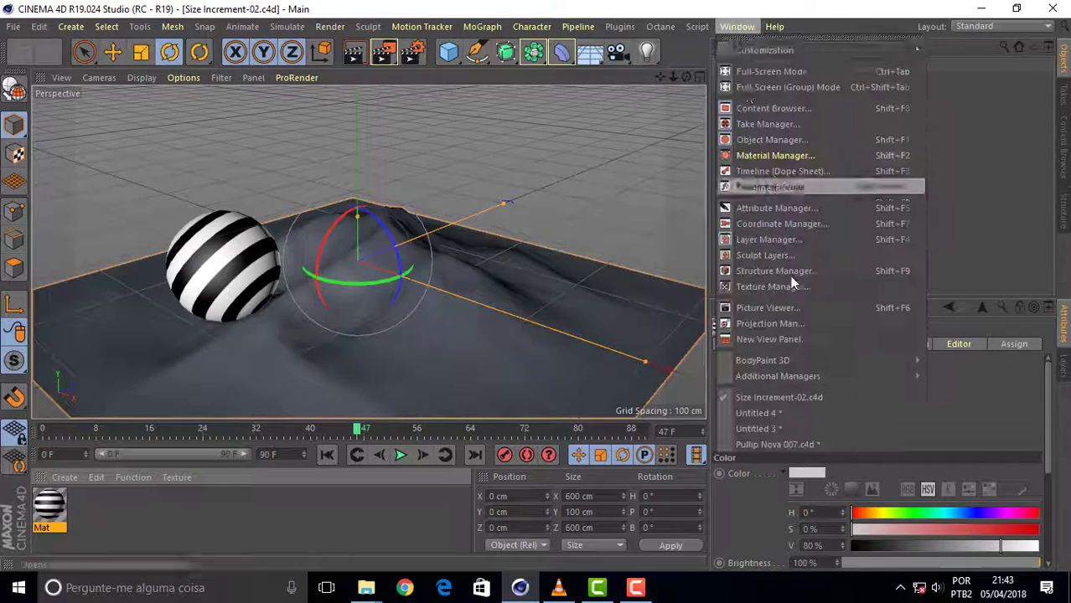
click(793, 407)
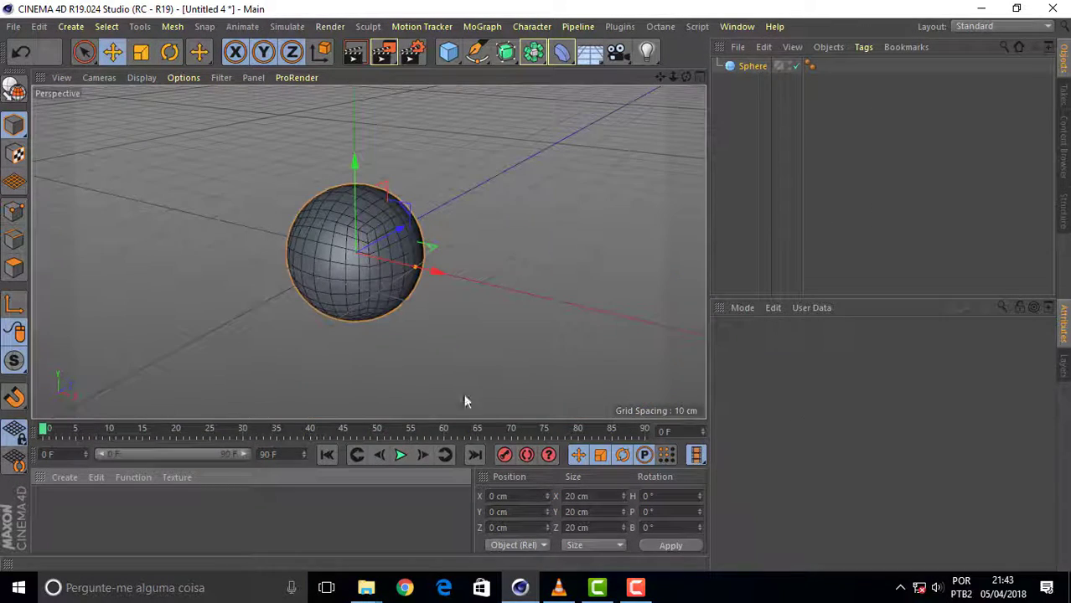
key(ctrl+v)
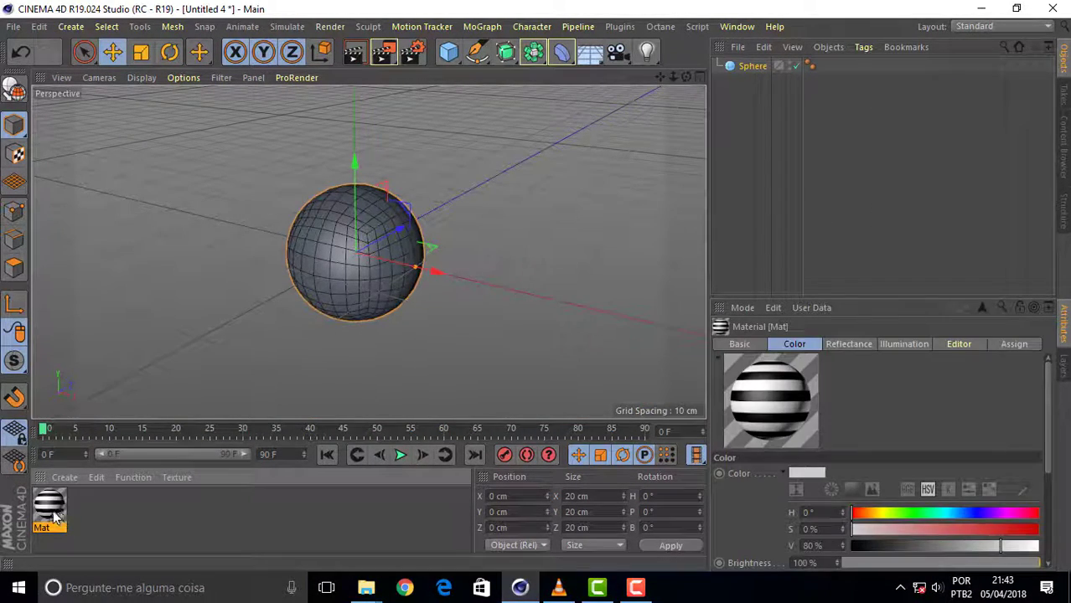
drag(50, 506, 347, 264)
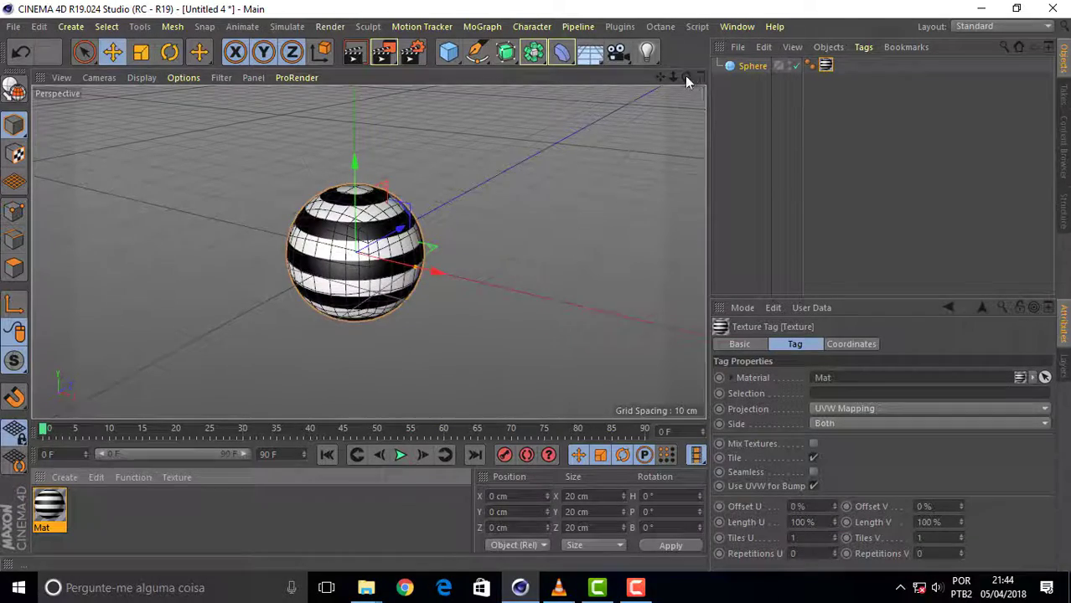
drag(685, 75, 433, 76)
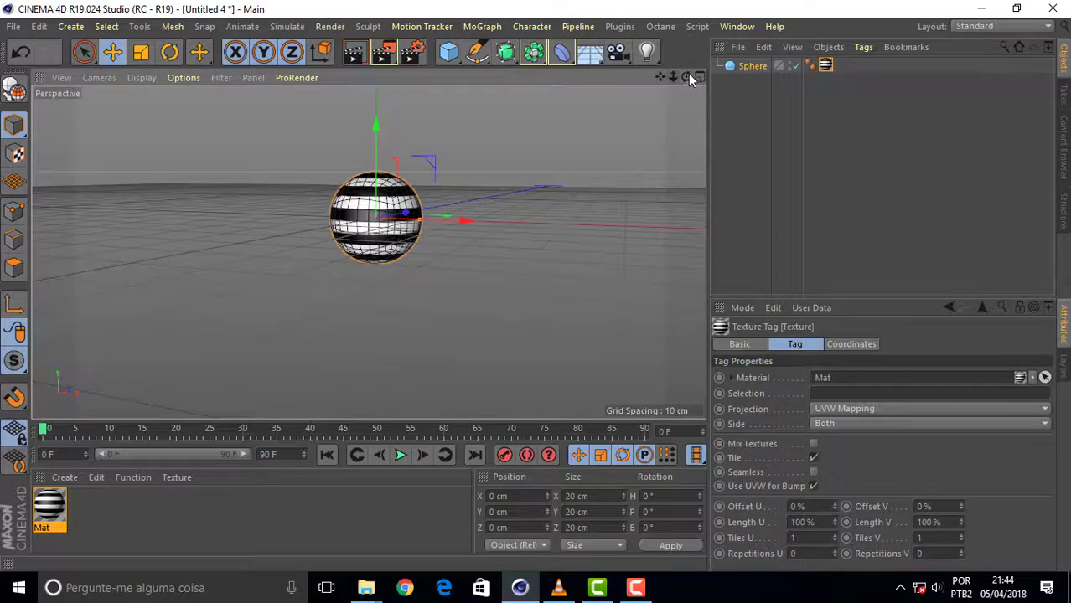
Add a cylinder oriented along the +Z axis
click(457, 59)
click(765, 79)
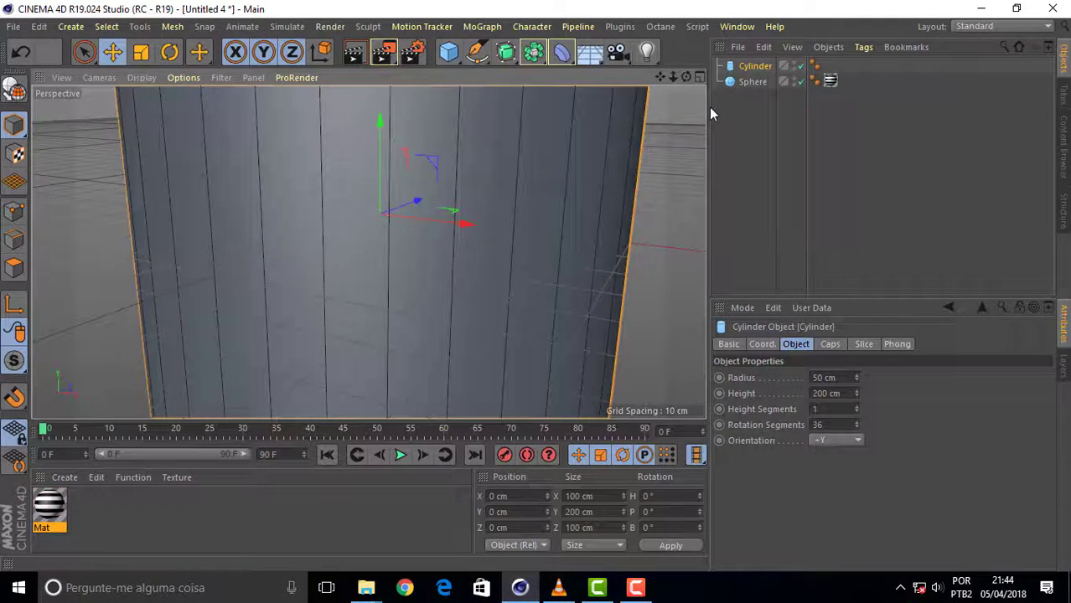
click(829, 442)
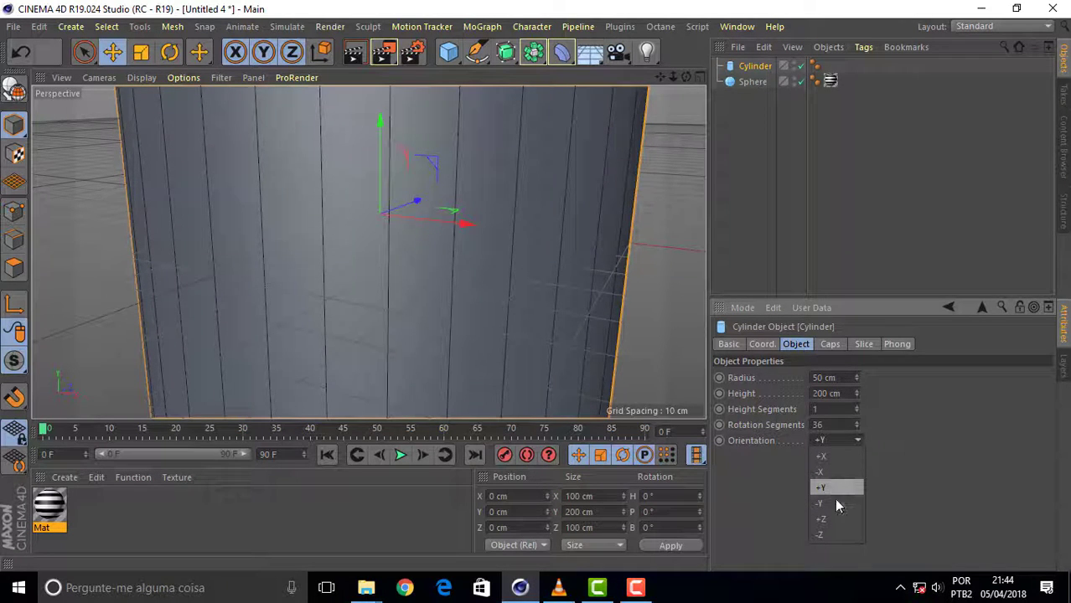
click(836, 516)
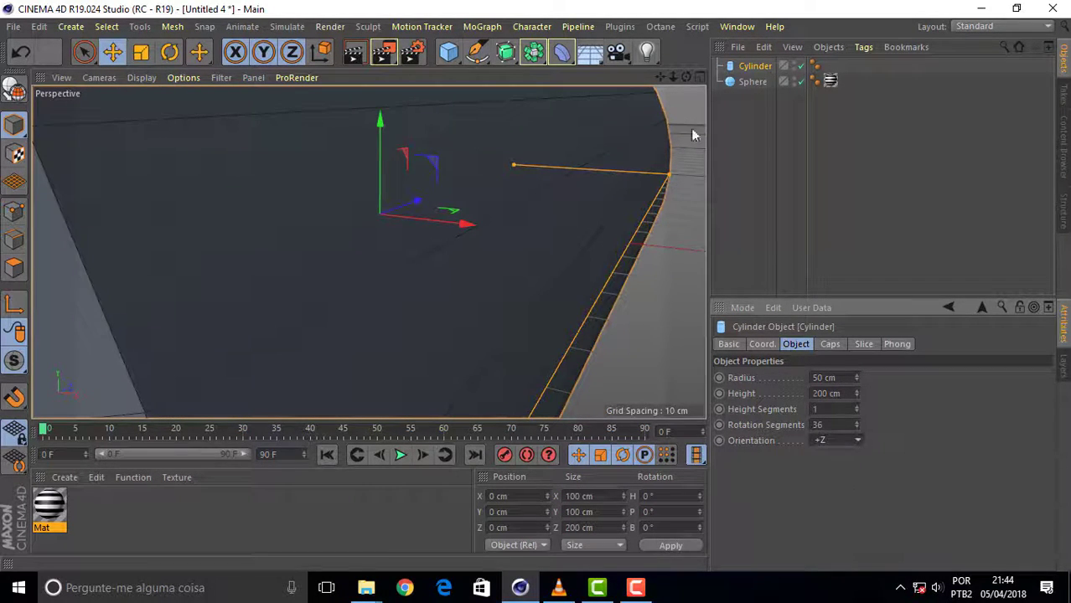
drag(670, 77, 587, 79)
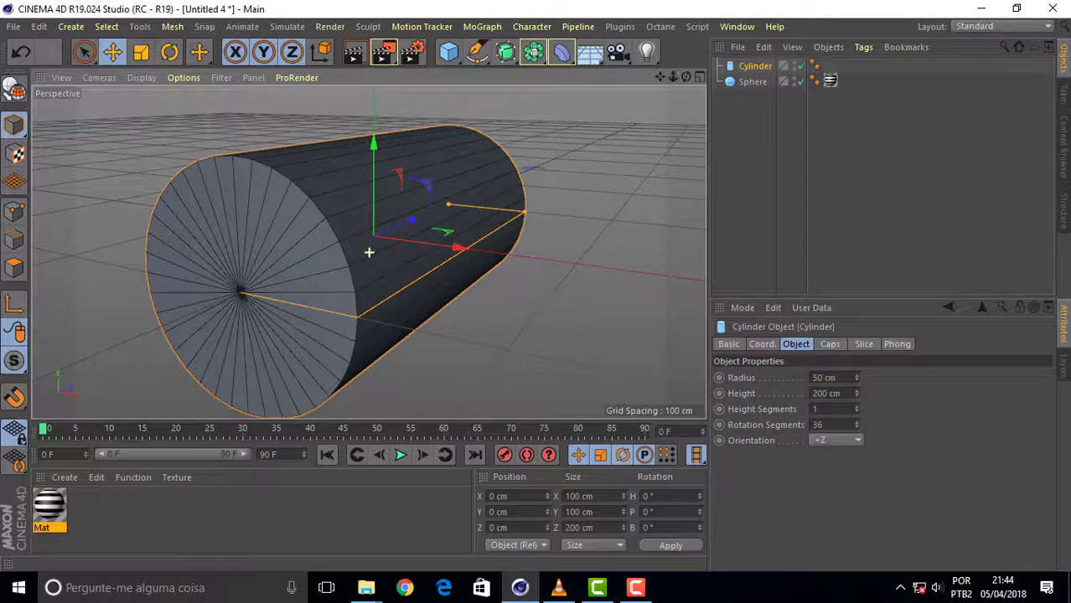
Set the cylinder height to 100 cm, then back to 200 cm
double_click(824, 393)
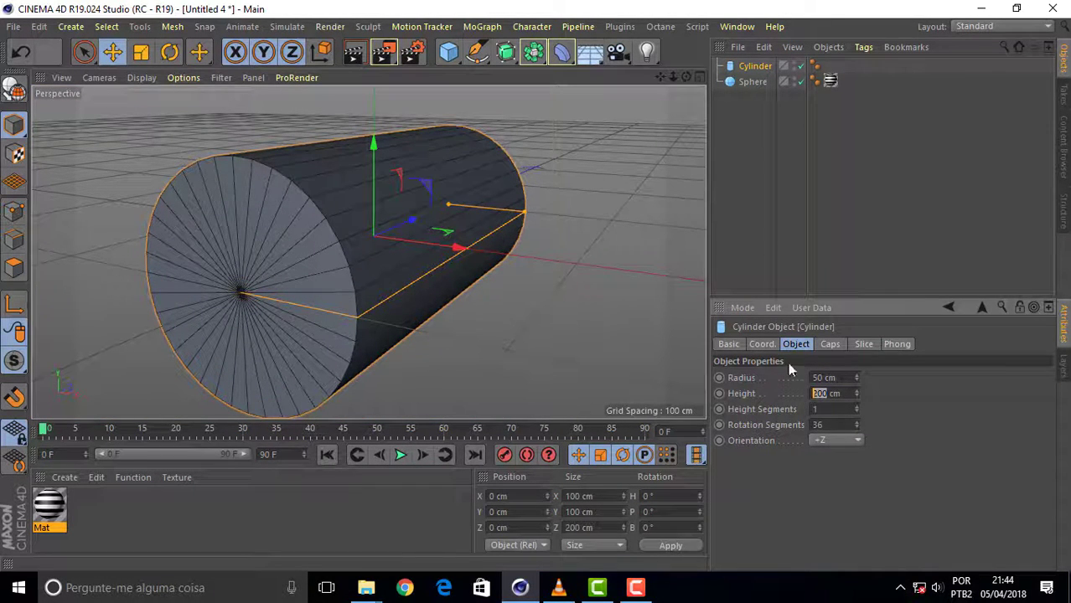
text(100)
key(Return)
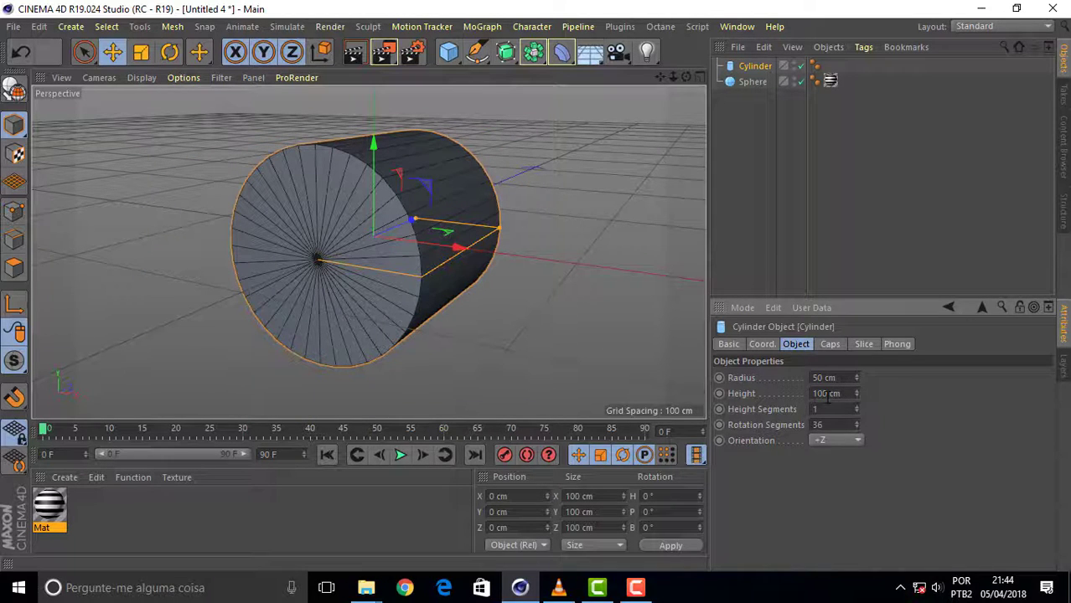
text(200)
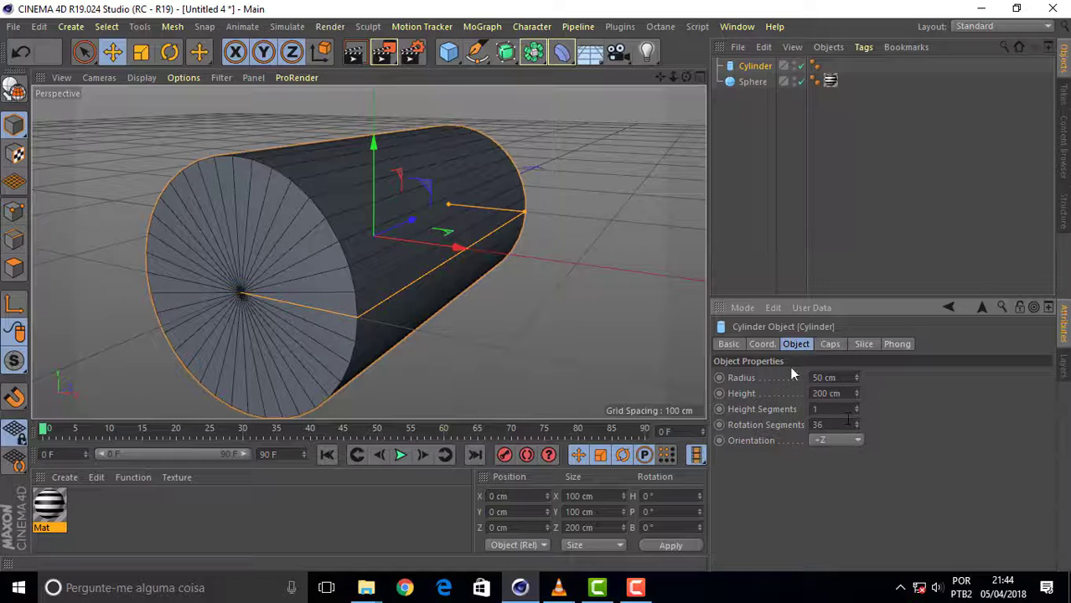
Turn off the cylinder's end caps
click(829, 344)
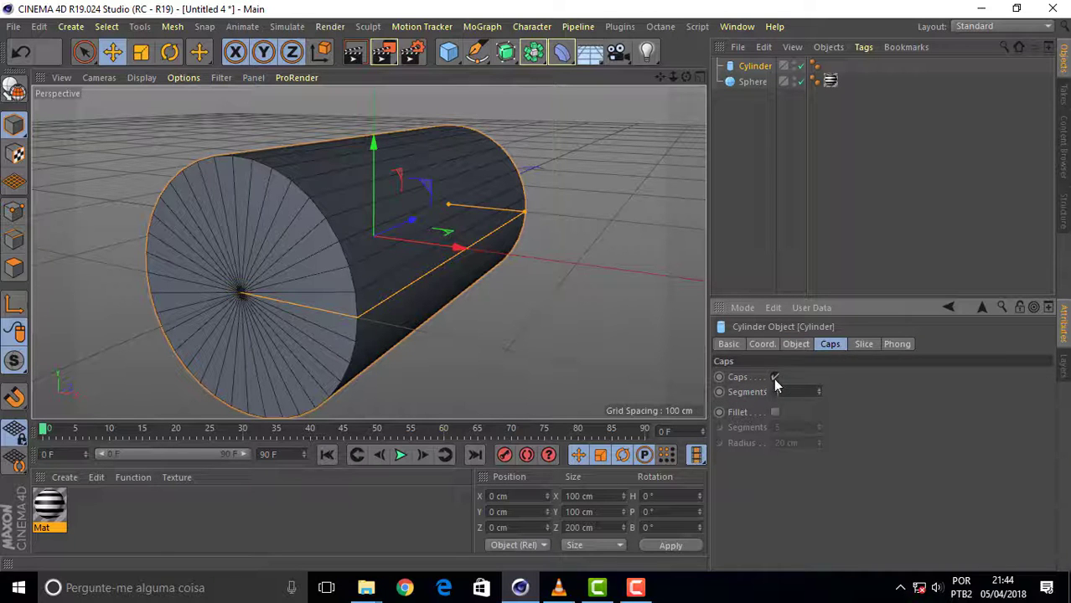
click(774, 377)
mouse_move(696, 99)
alt+mouse_down()
mouse_move(369, 251)
mouse_move(502, 243)
alt+mouse_up()
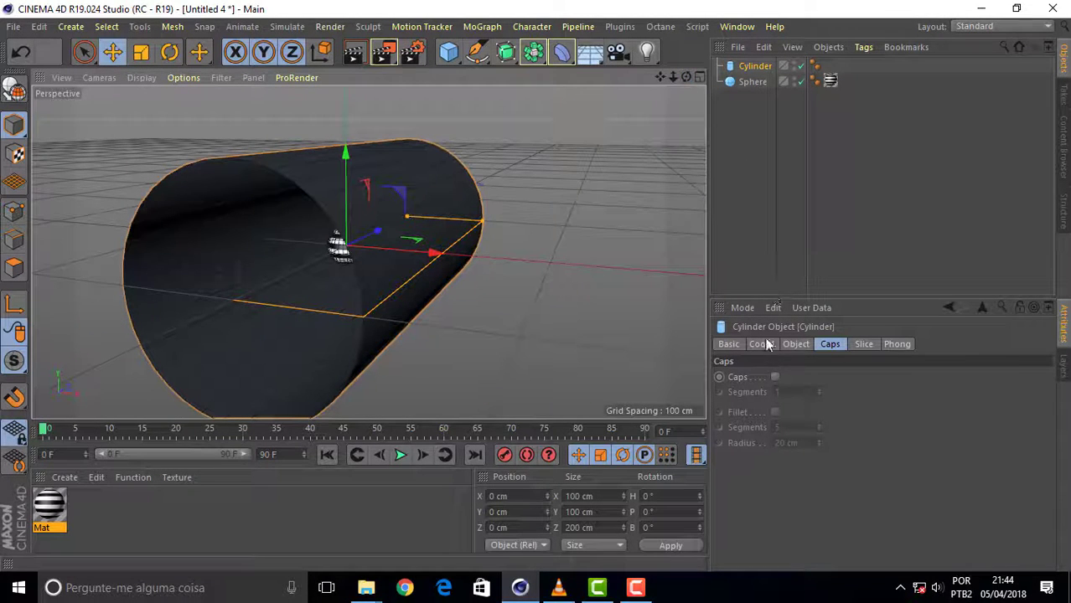
Enable Slice on the cylinder from 0° to 180° to form a half-pipe
click(863, 344)
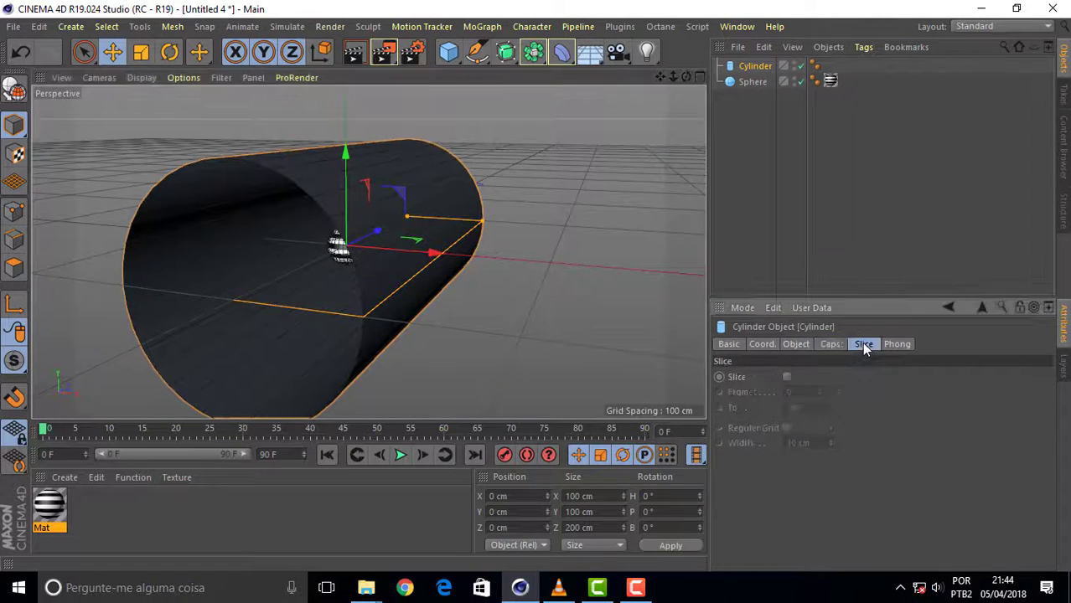
click(787, 377)
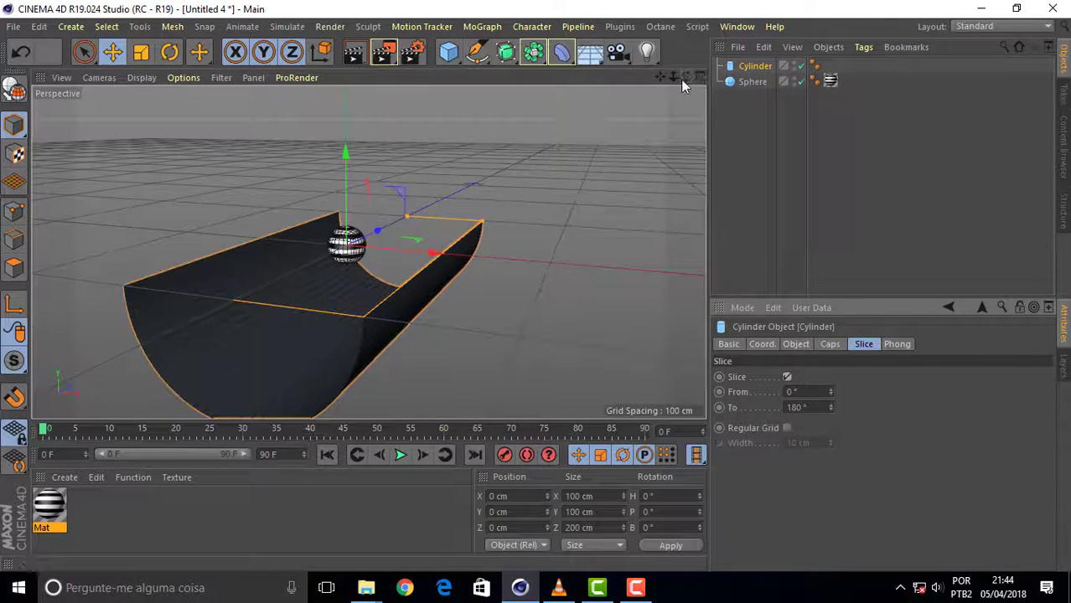
mouse_move(680, 79)
mouse_down()
mouse_move(688, 83)
mouse_move(662, 84)
mouse_move(682, 84)
mouse_move(394, 207)
mouse_up()
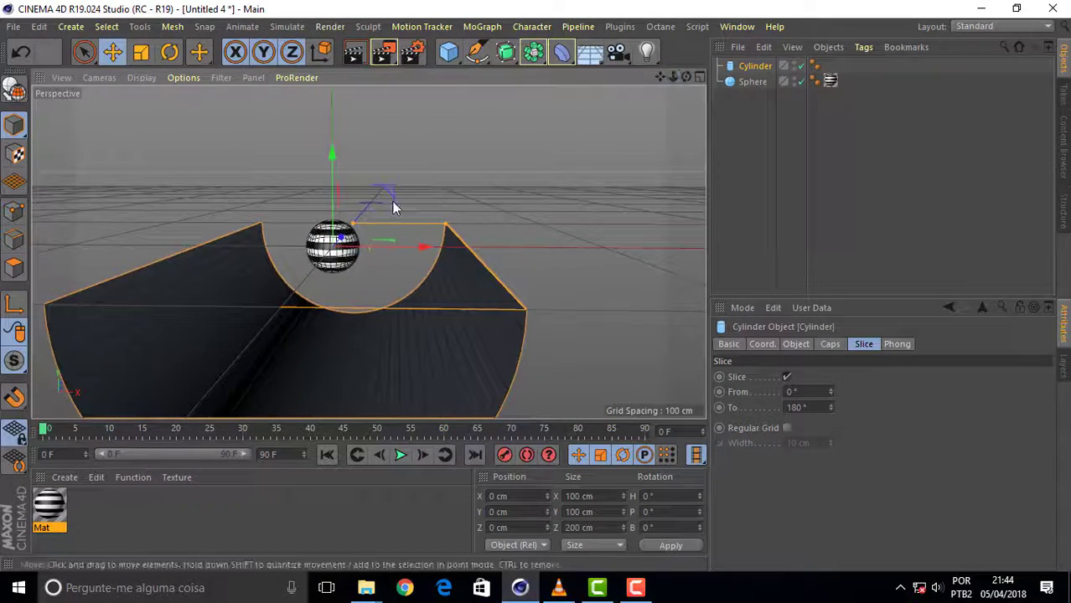
Move the sphere right along X and up along Y above the half-pipe's edge
drag(332, 193, 334, 179)
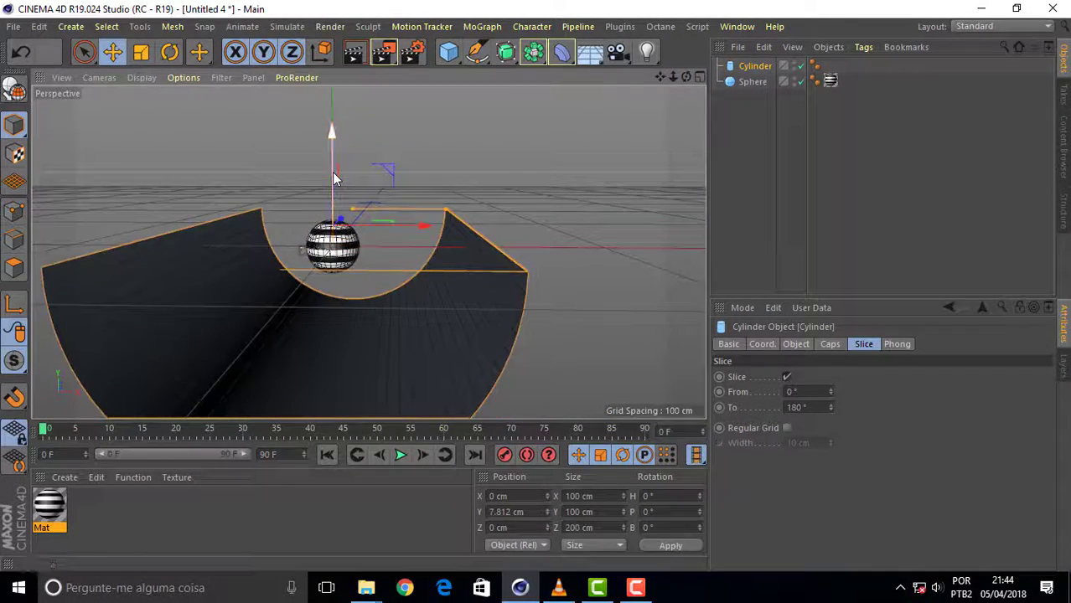
key(ctrl+z)
click(752, 82)
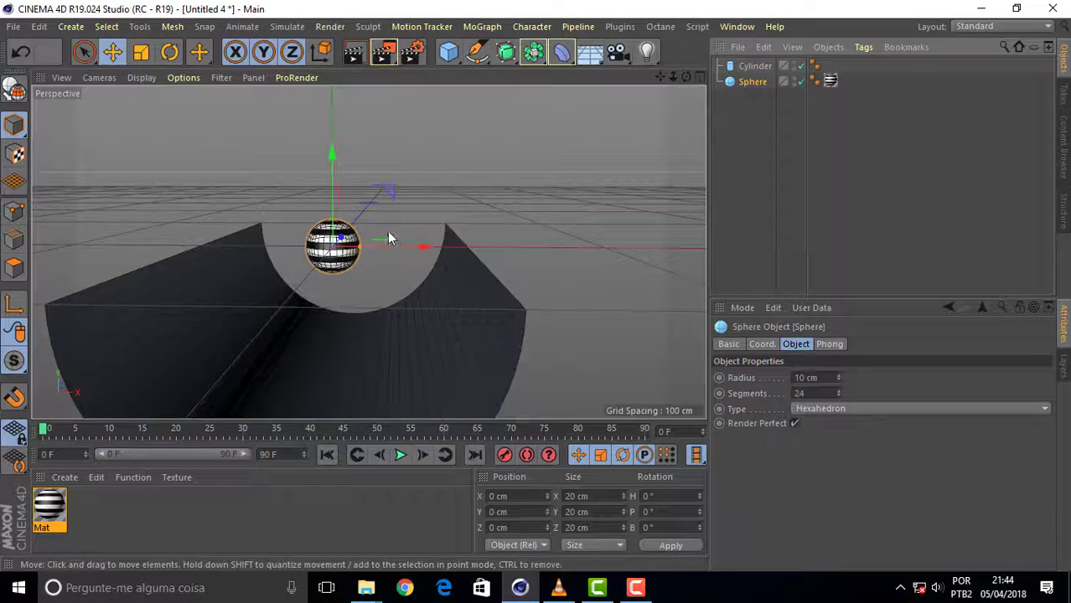
drag(390, 250, 485, 245)
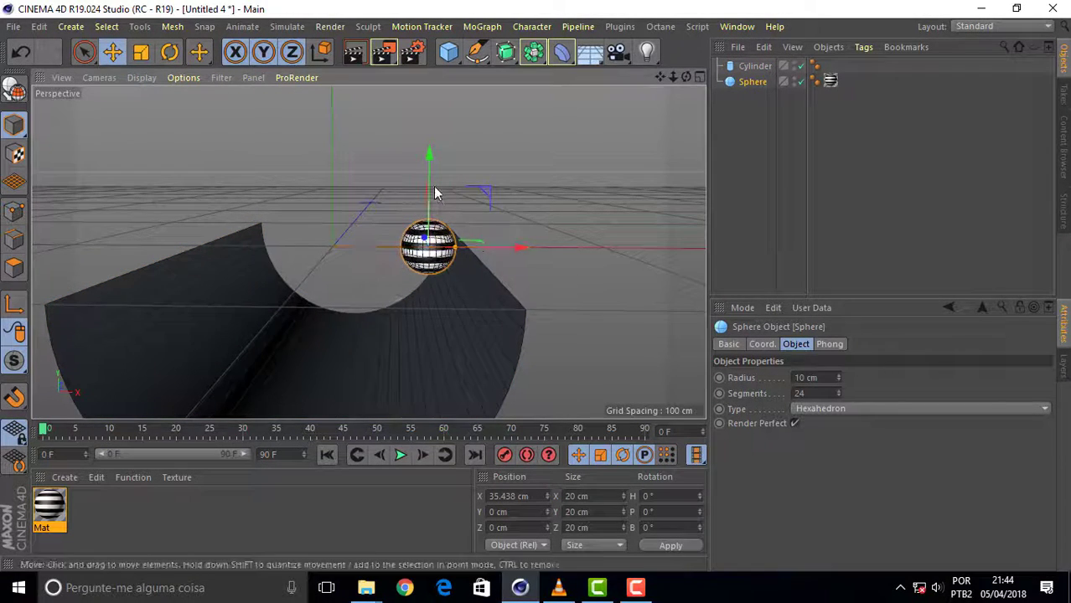
drag(430, 167, 426, 114)
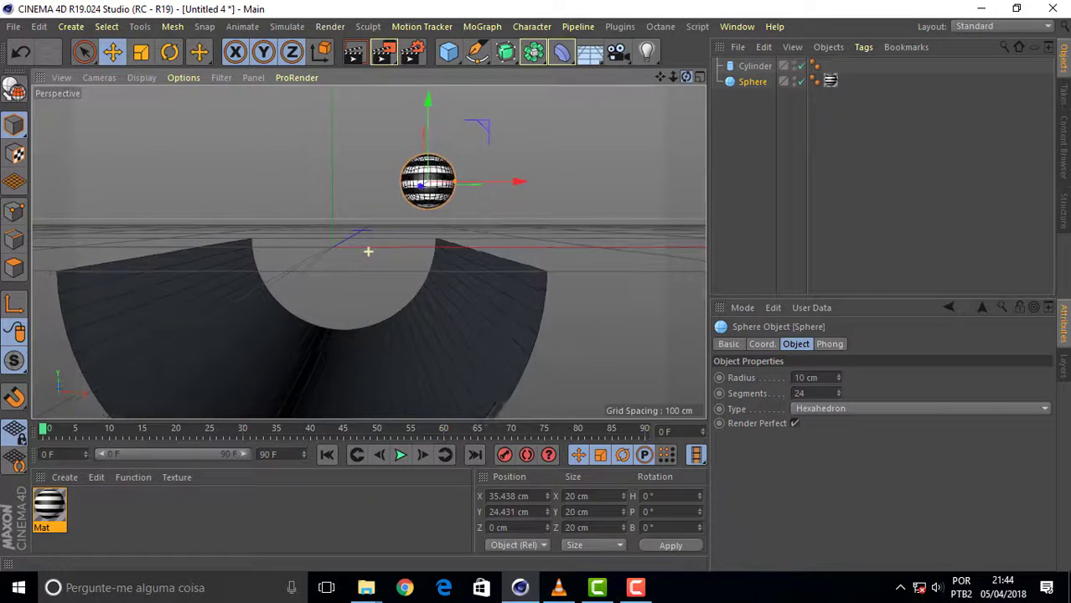
alt+drag(367, 252, 368, 252)
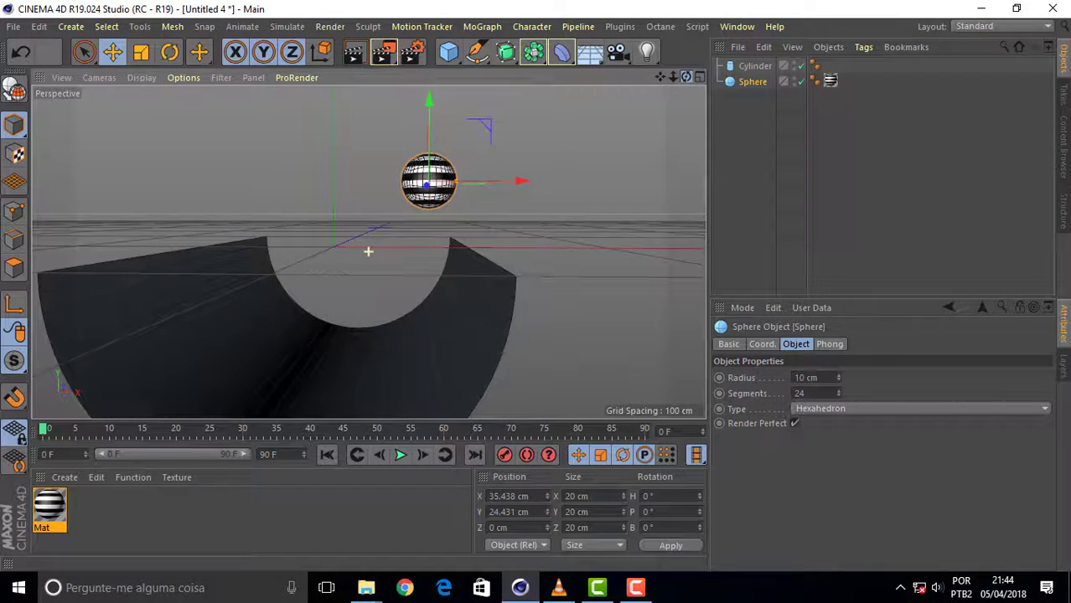
Give the half-pipe a Collider Body tag and the sphere a Rigid Body tag, then play
click(757, 67)
right_click(757, 67)
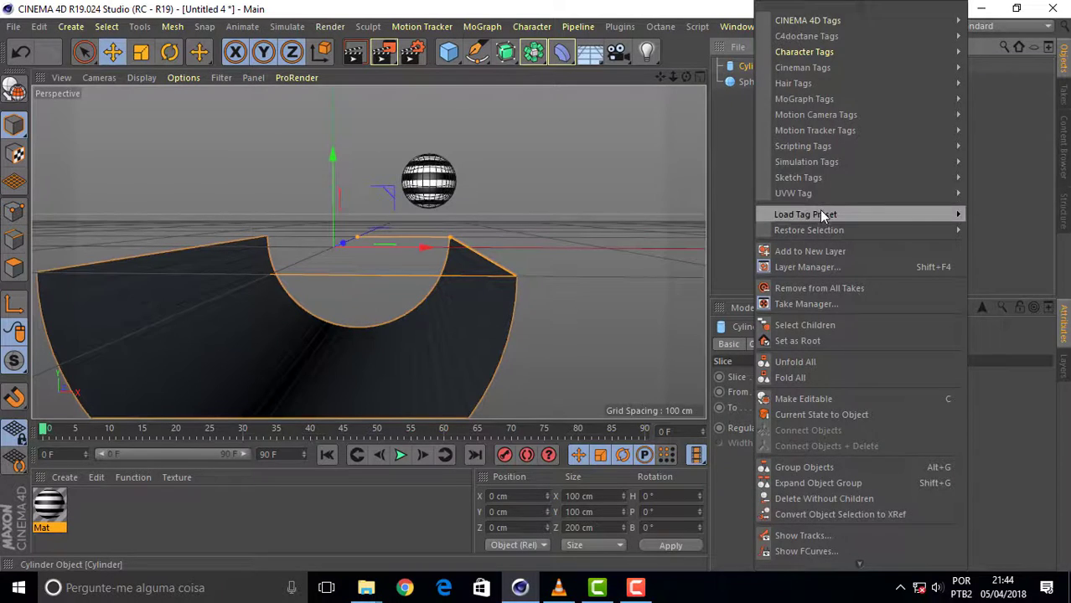
mouse_move(806, 162)
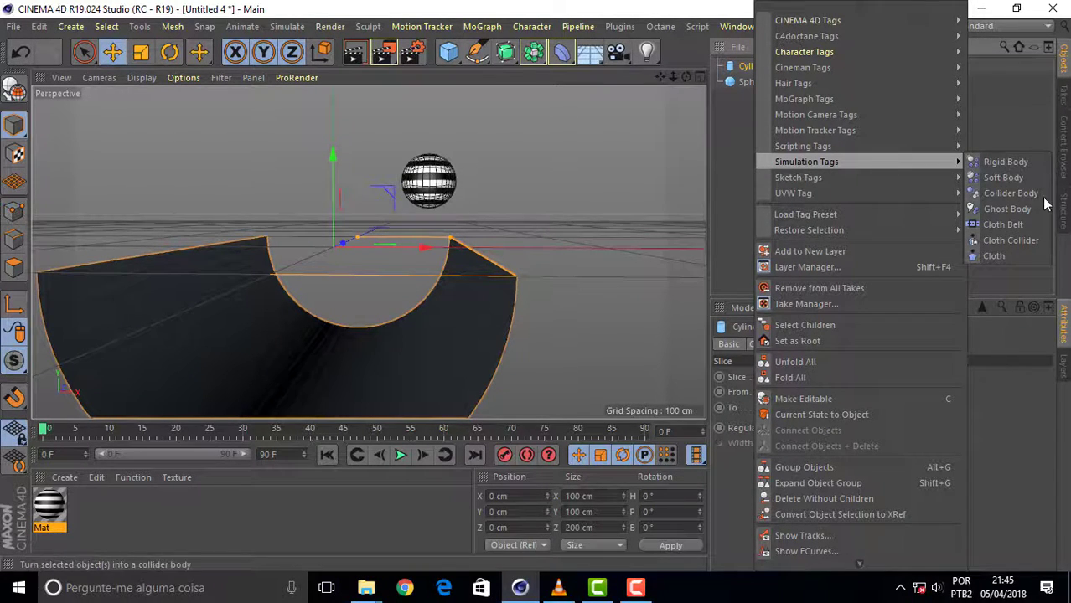
click(1025, 193)
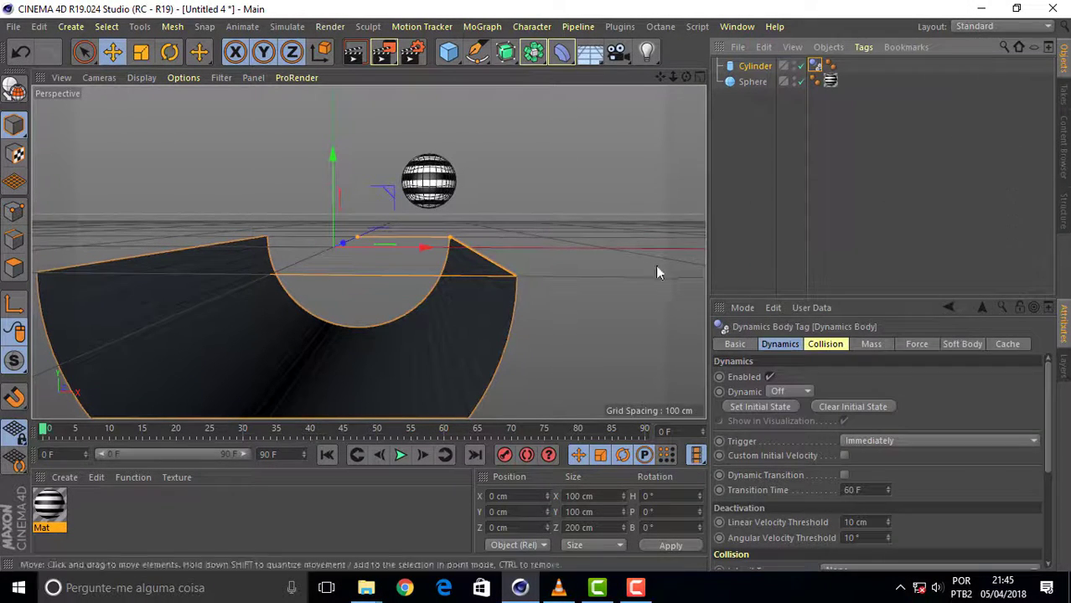
click(752, 82)
right_click(753, 82)
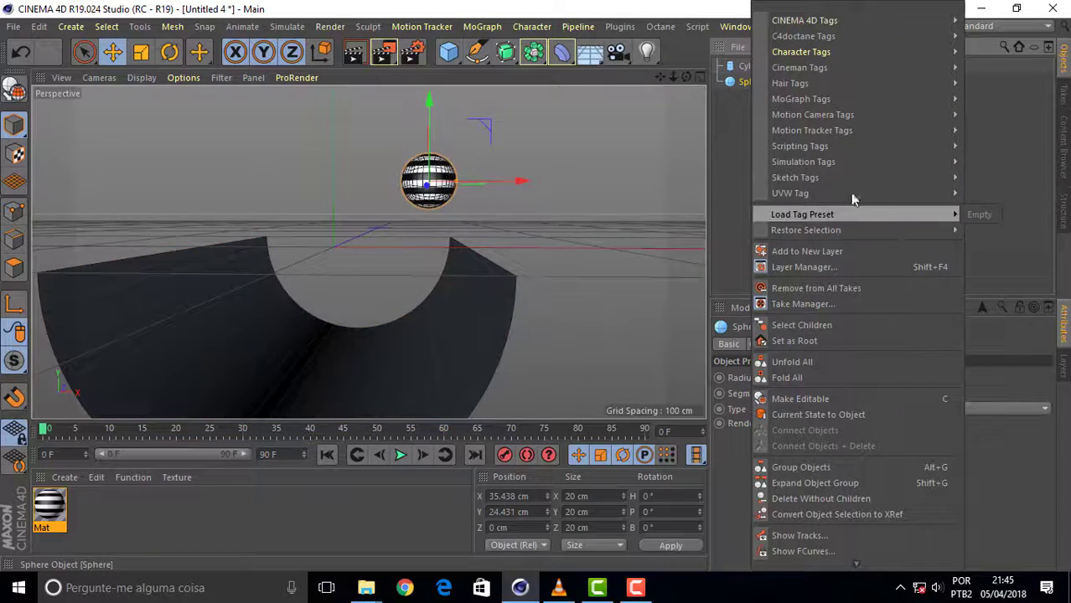
mouse_move(803, 162)
click(997, 162)
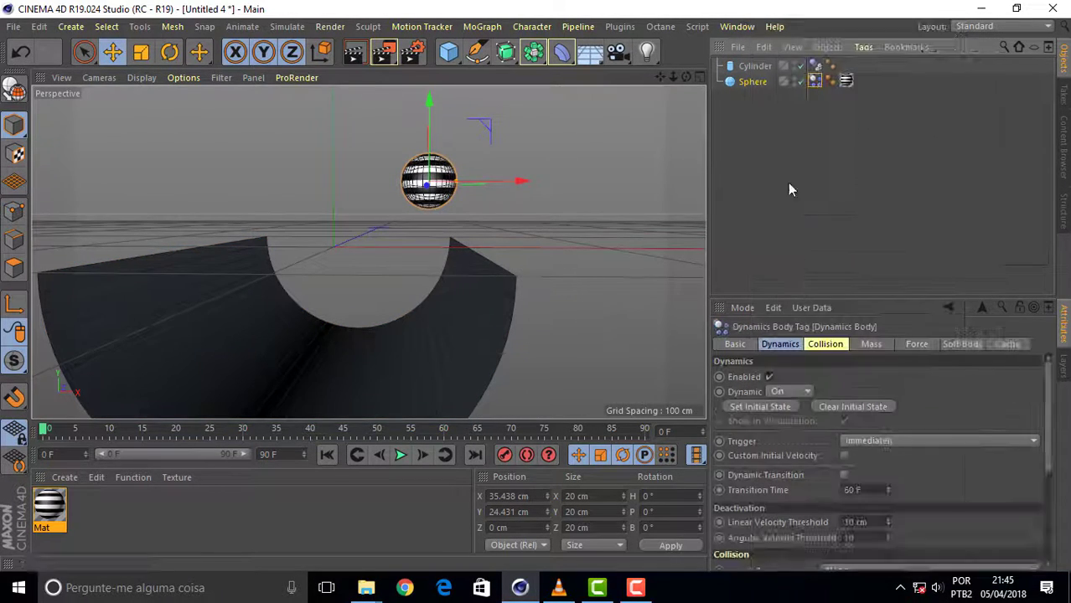
click(400, 455)
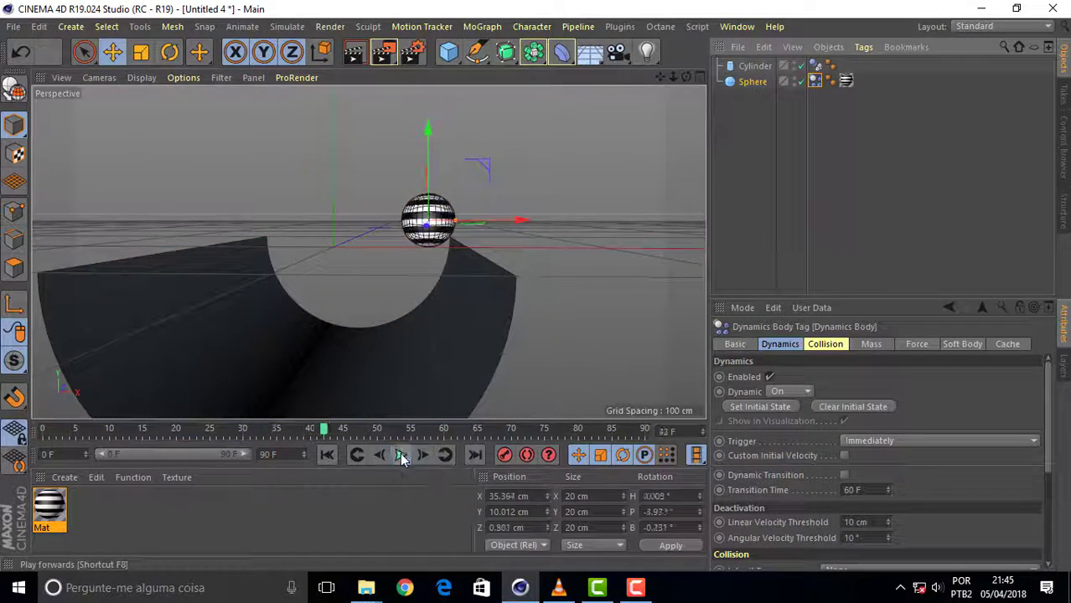
Rewind to frame 0 and raise the sphere higher on Y
click(333, 456)
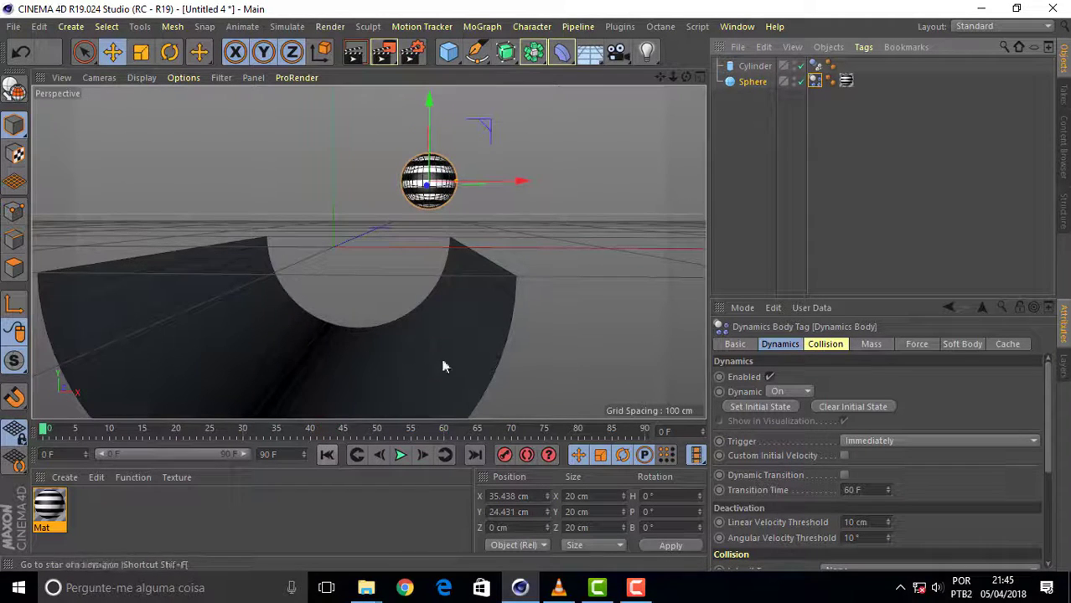
click(754, 67)
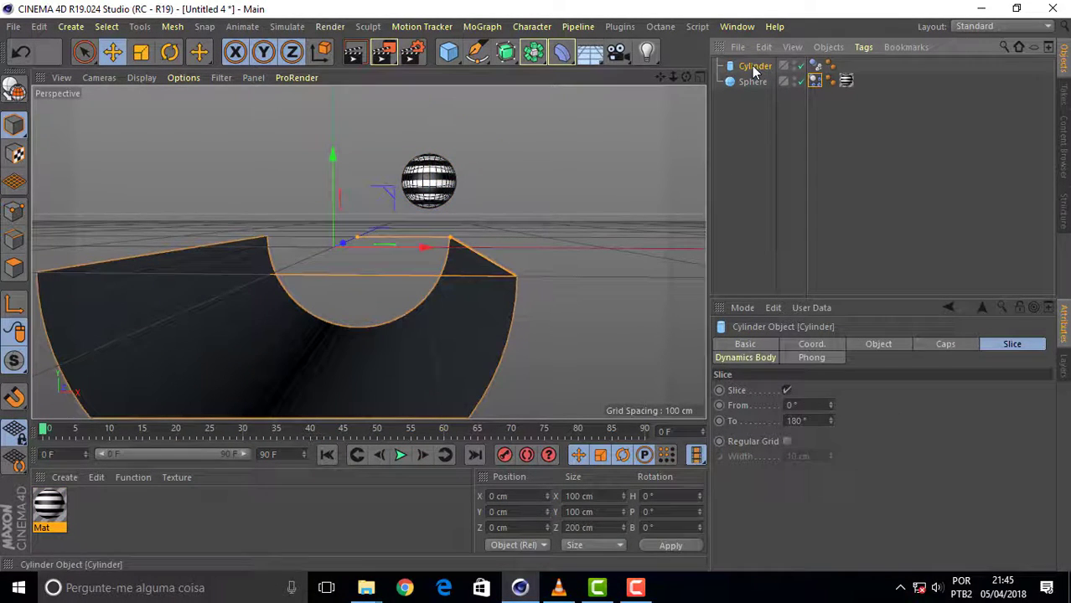
click(815, 65)
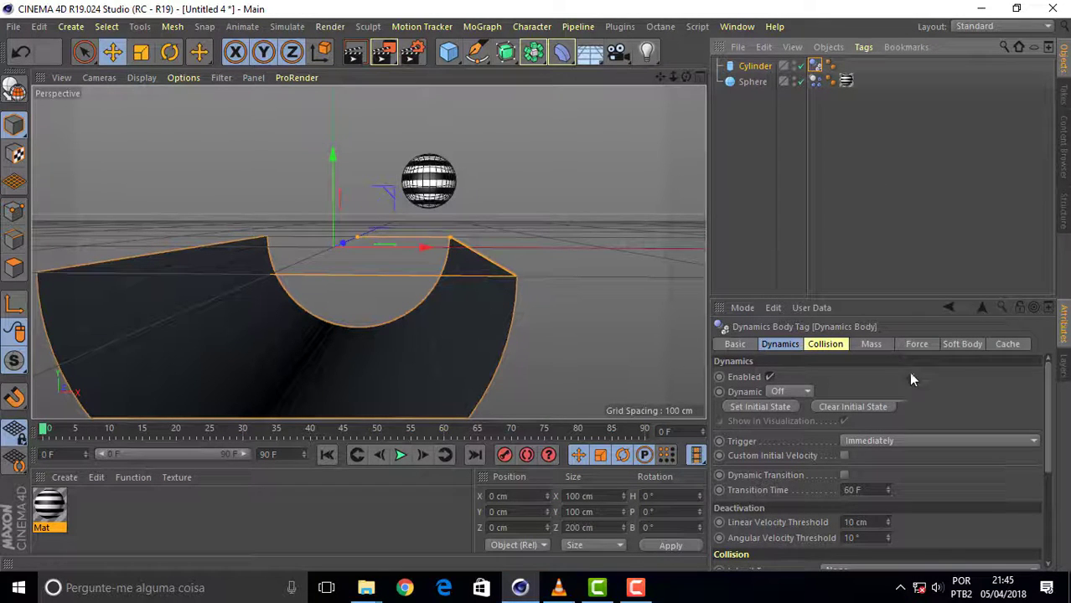
drag(1048, 378, 1049, 453)
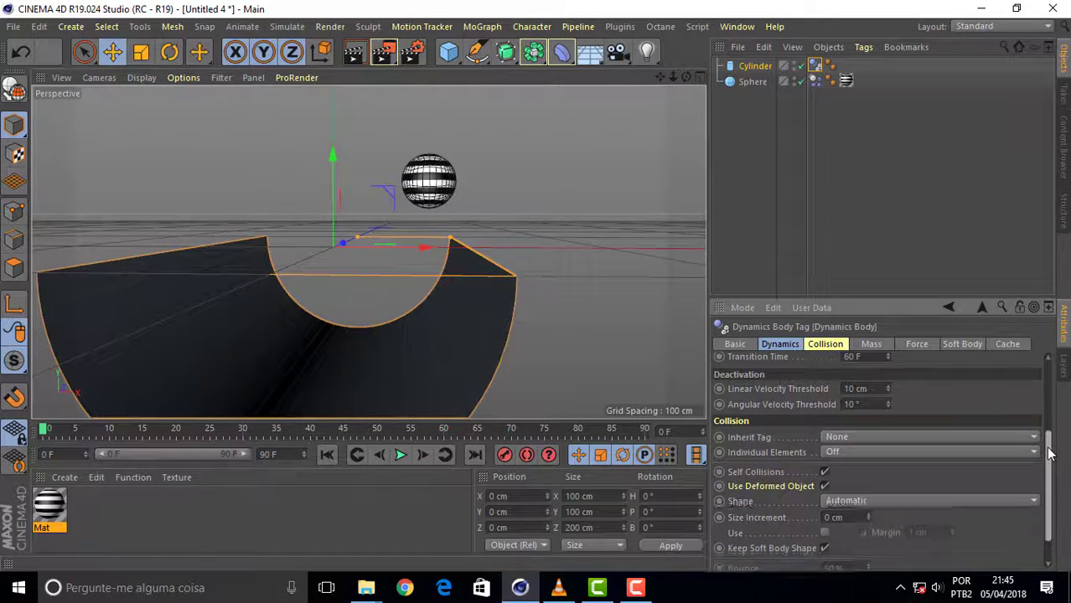
click(756, 83)
drag(436, 136, 433, 97)
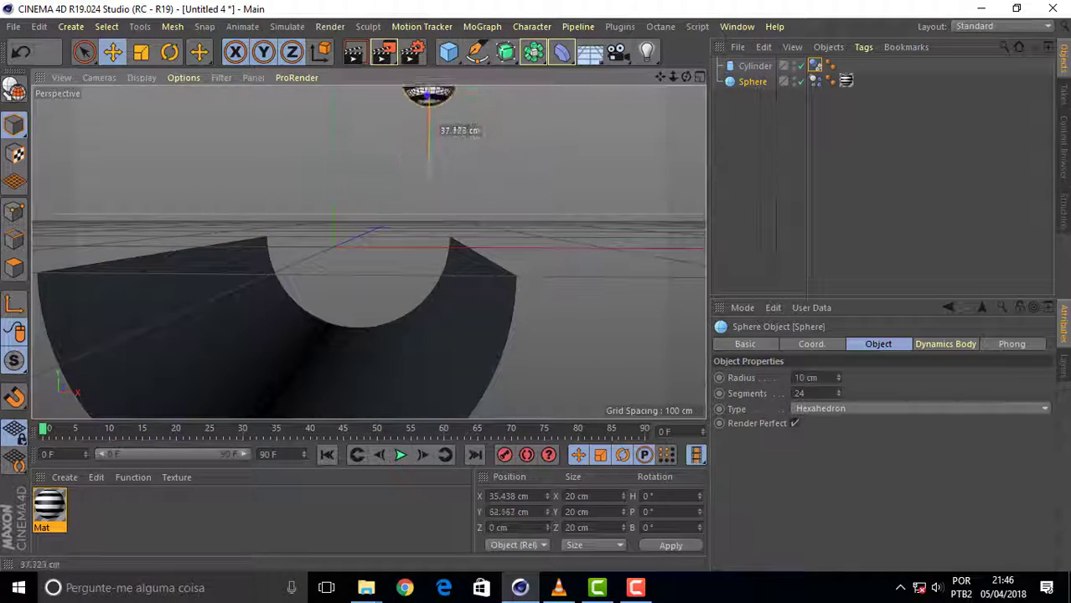
Set the half-pipe's collision shape to Static Mesh and play the simulation
click(754, 66)
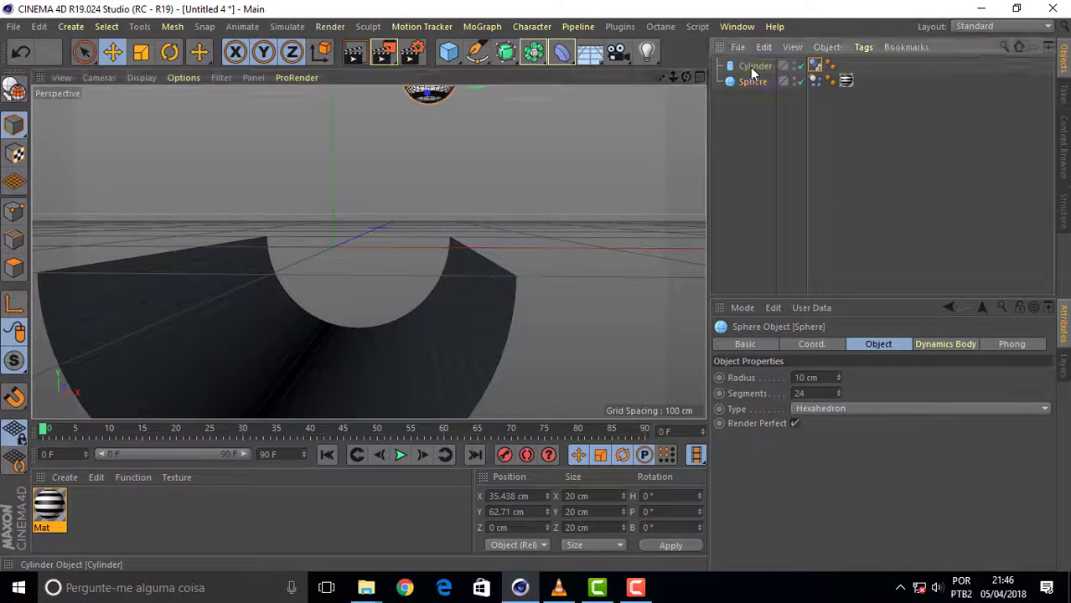
click(815, 67)
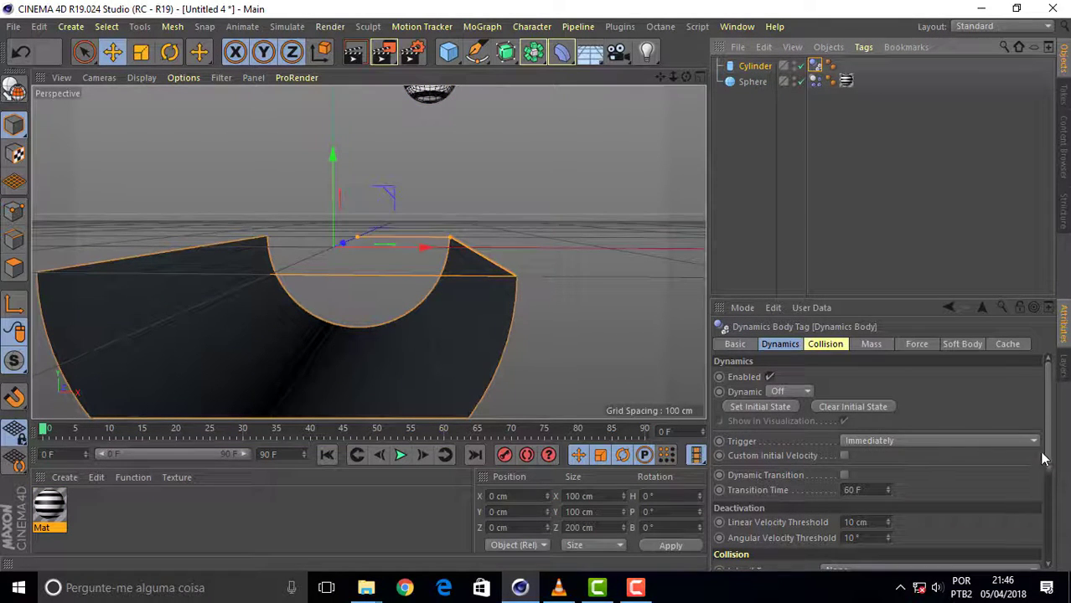
scroll(1042, 454, down, 5)
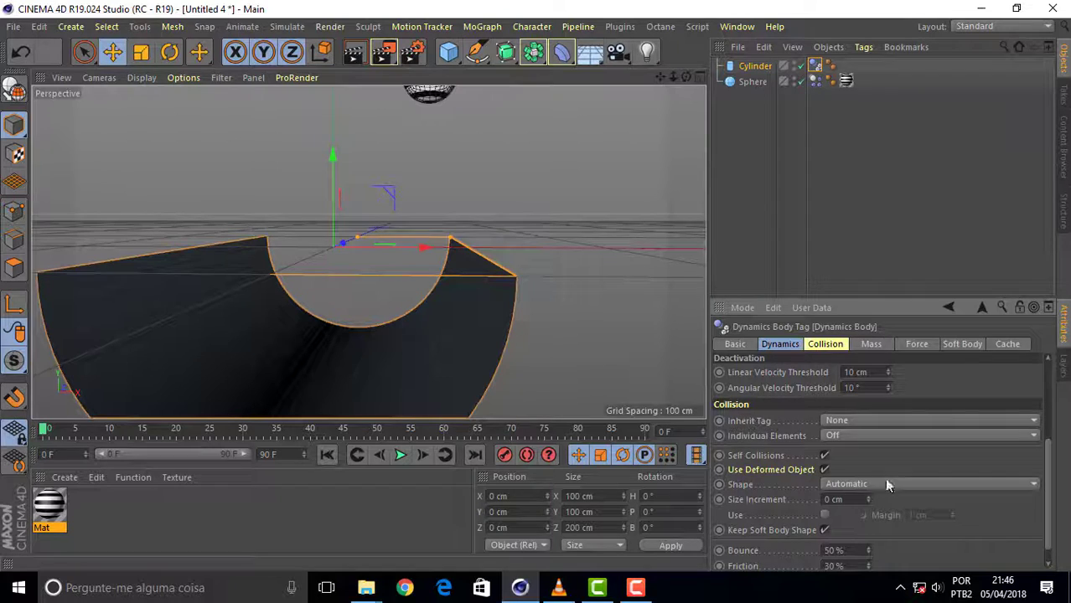
click(888, 485)
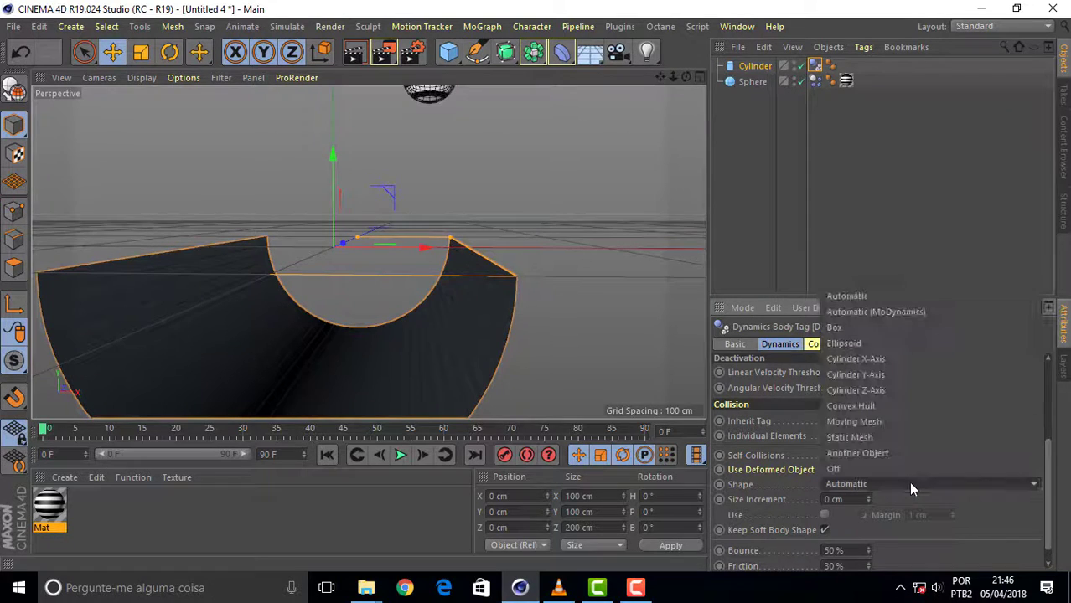
click(890, 437)
click(406, 461)
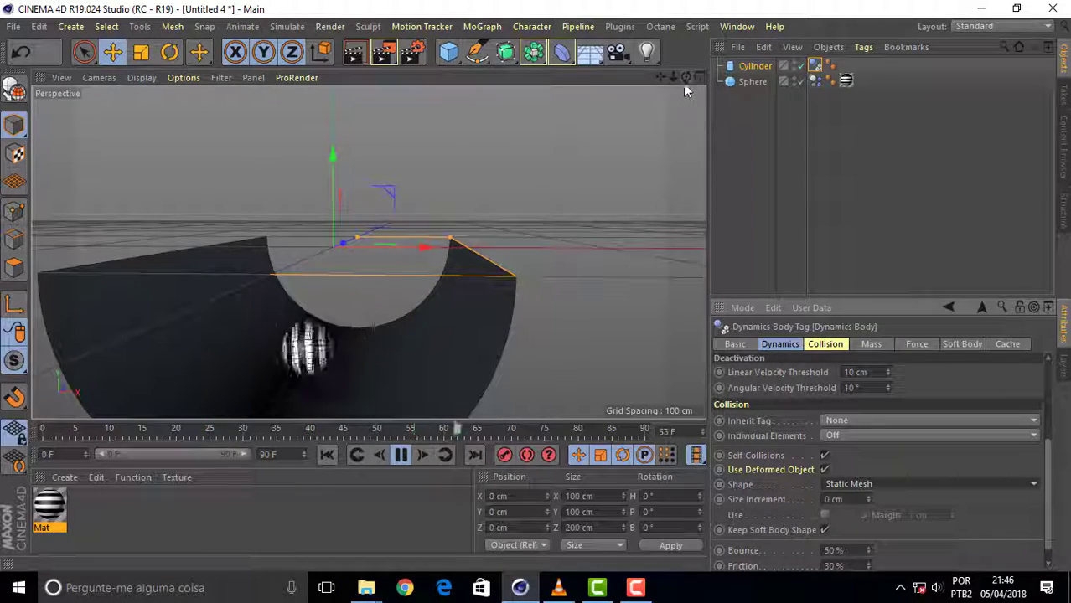
Pause at frame 41 with the ball in the trough, then add a light
drag(672, 78, 369, 252)
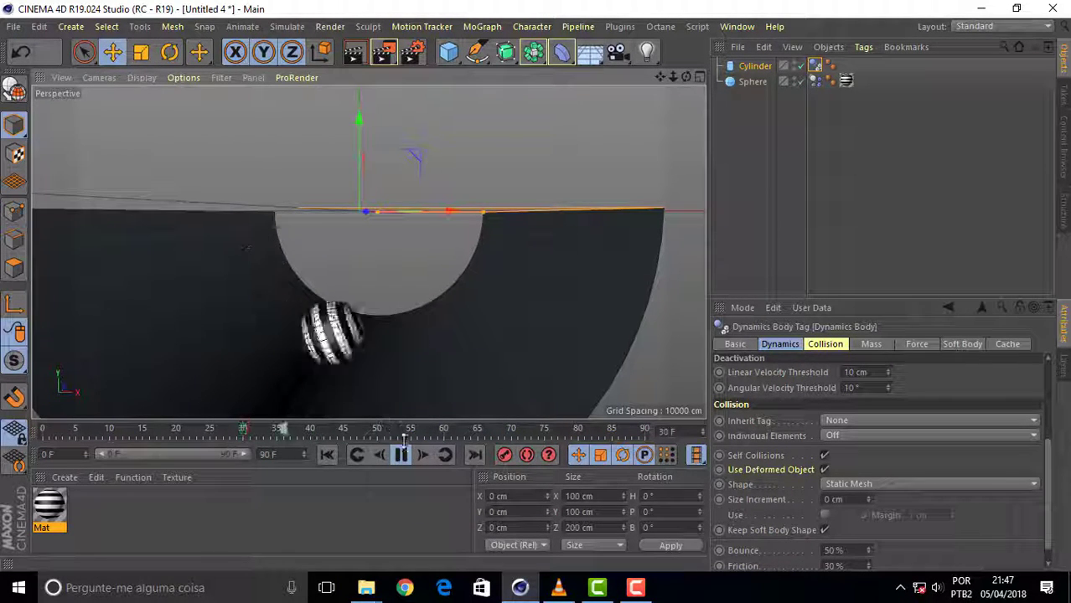
click(402, 461)
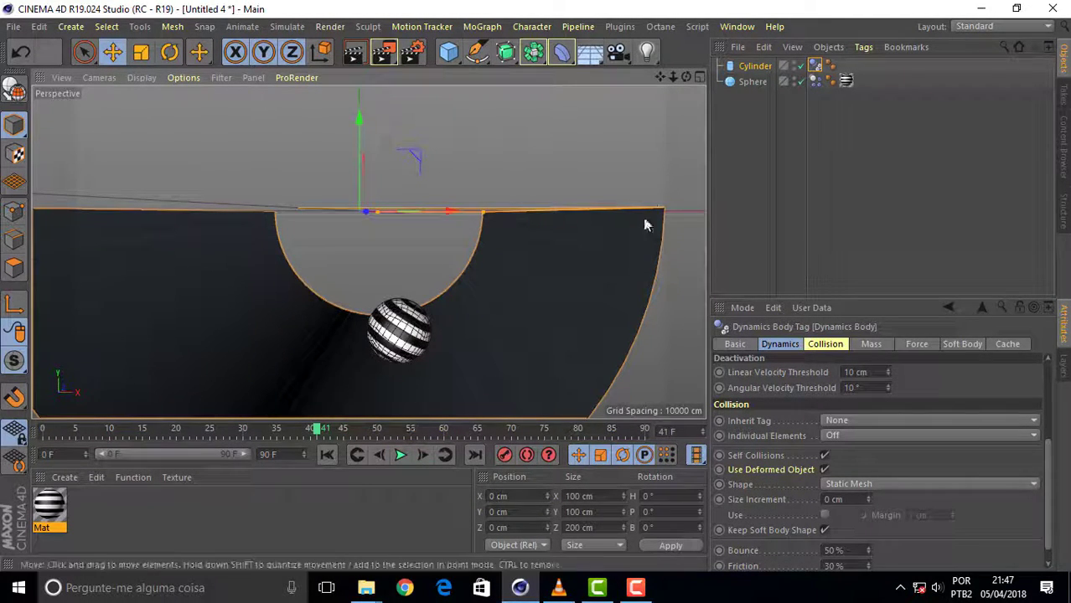
drag(671, 78, 676, 81)
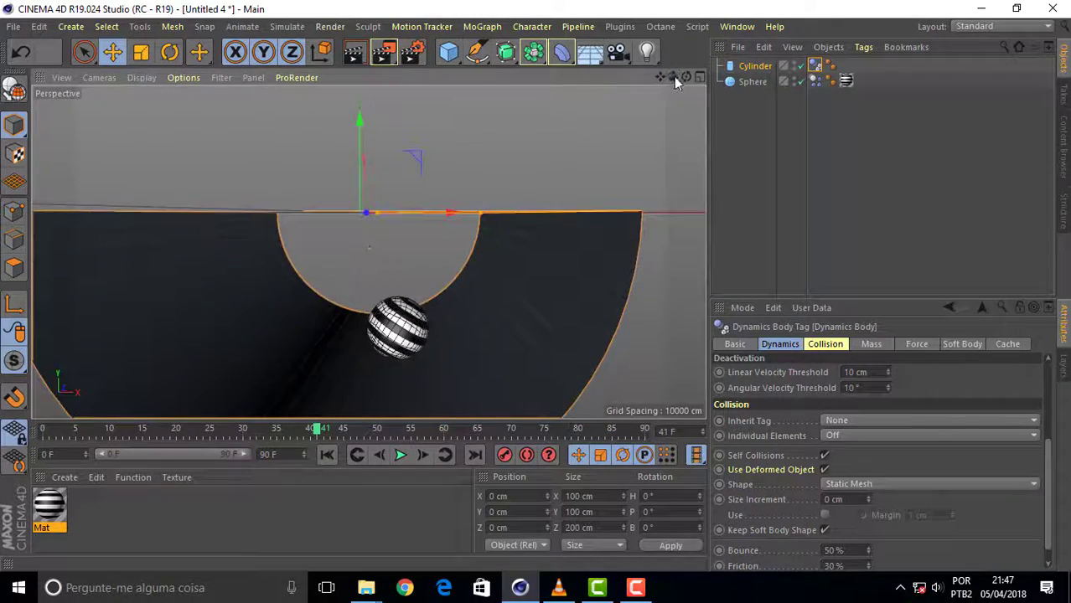
alt+drag(352, 252, 368, 251)
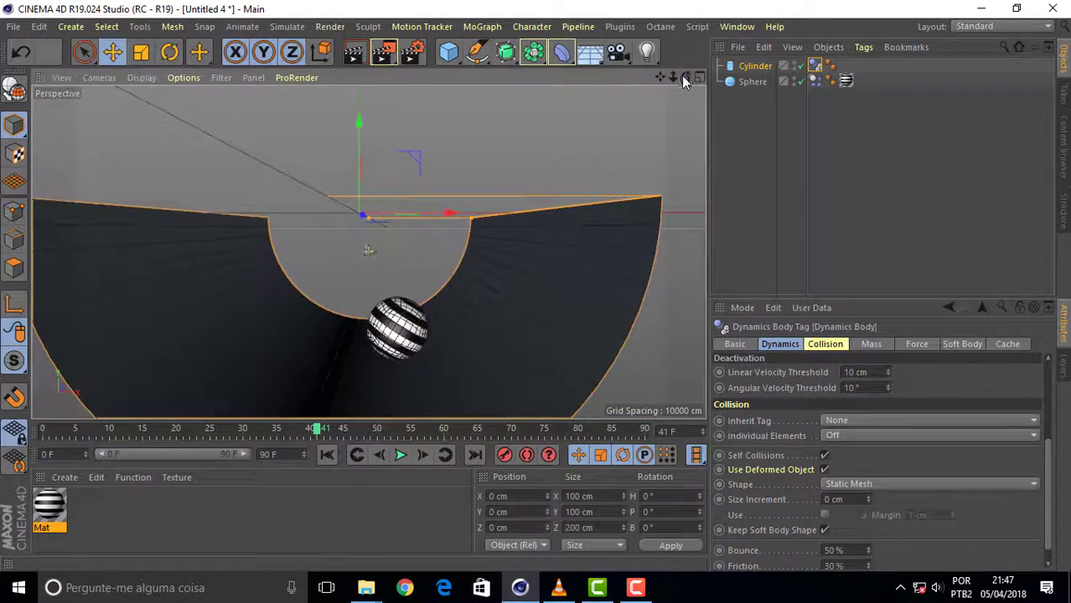
drag(662, 80, 672, 77)
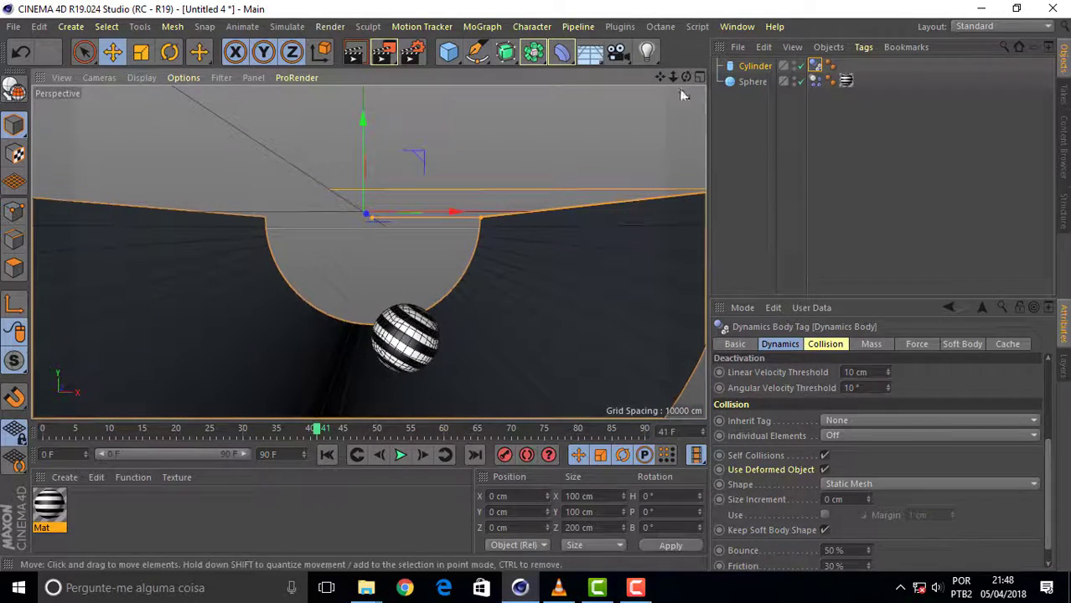
click(645, 51)
Raise the light and give it Shadow Maps (Soft) at 2000x2000 resolution
drag(363, 117, 364, 96)
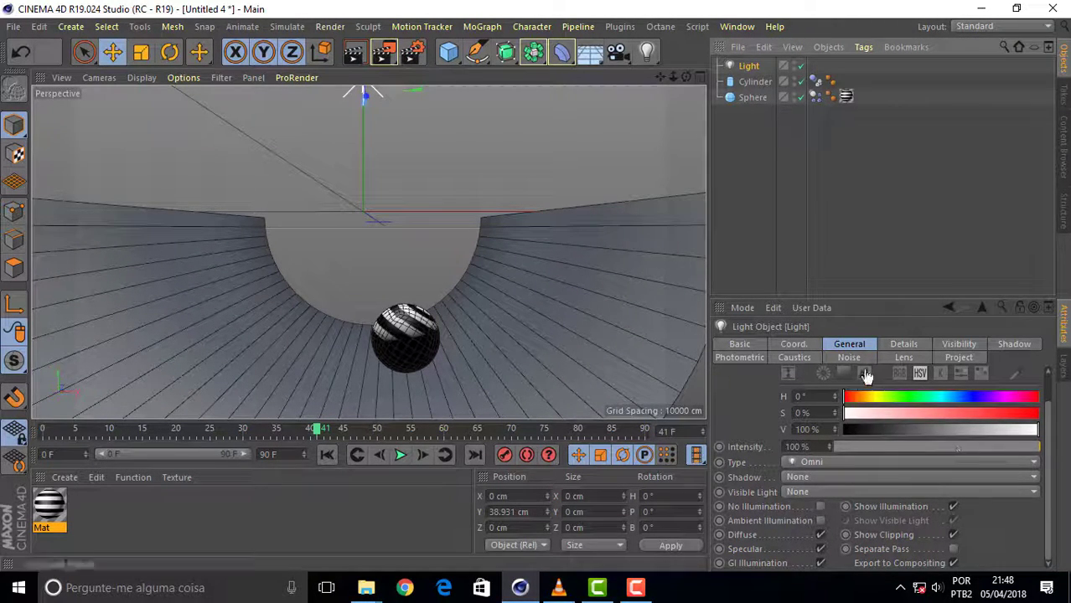
click(1005, 351)
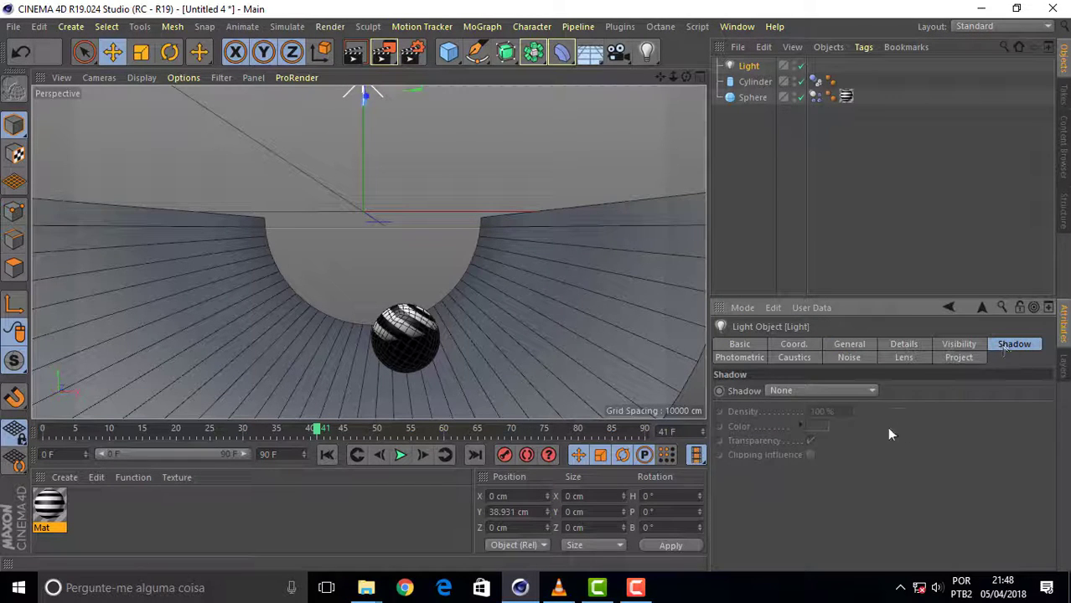
click(814, 390)
click(826, 421)
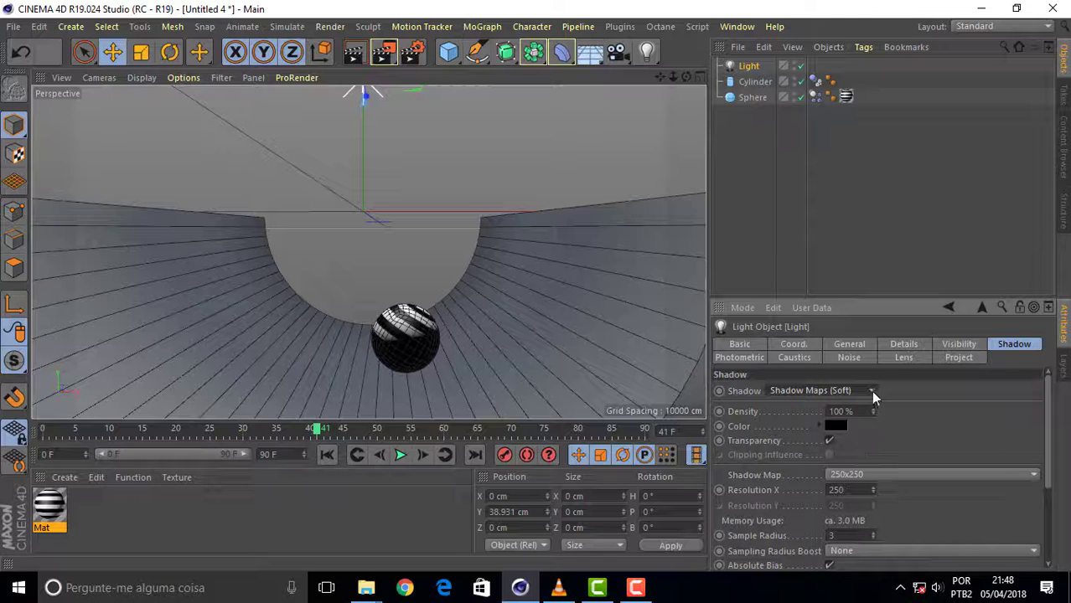
click(870, 388)
click(842, 438)
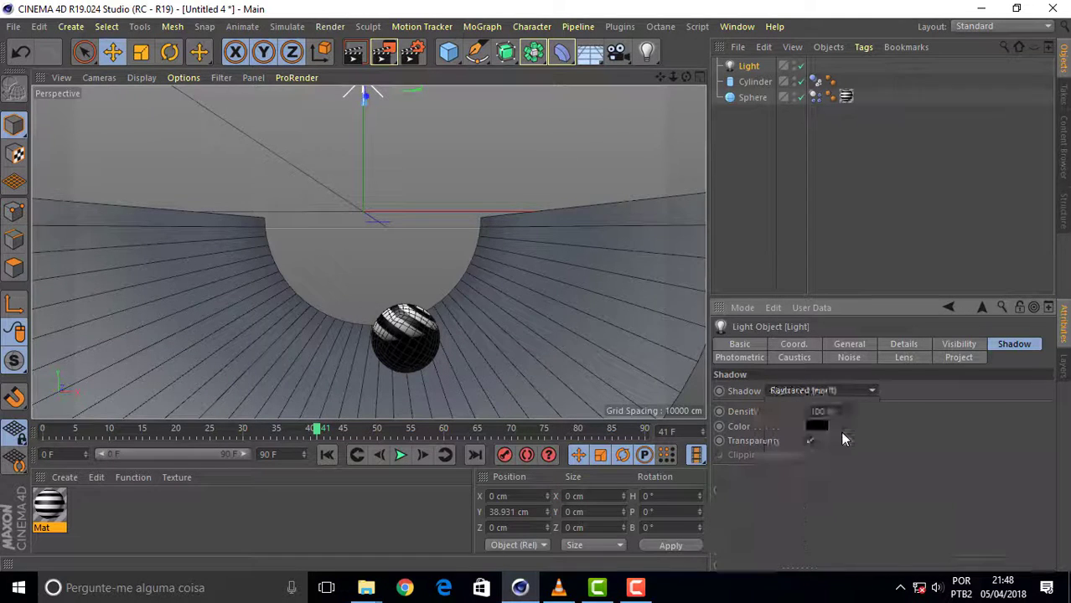
click(867, 395)
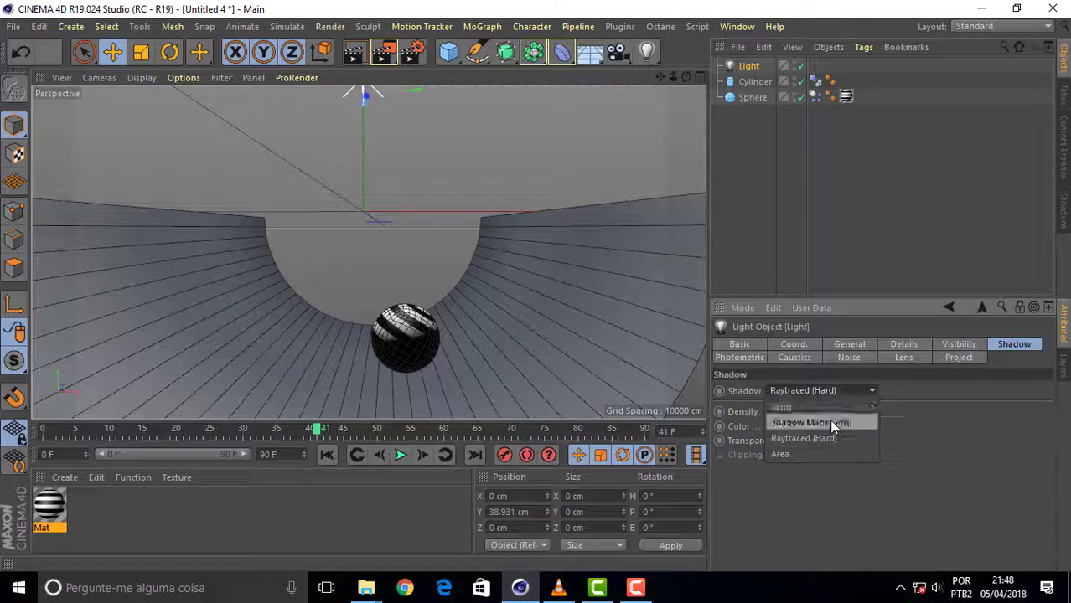
click(829, 421)
click(912, 474)
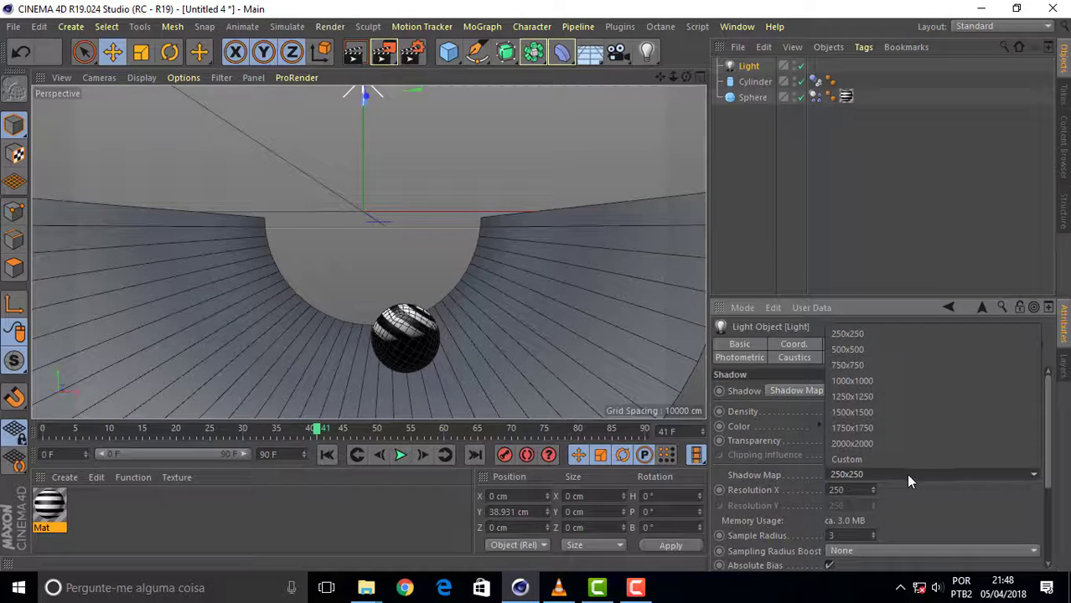
click(876, 449)
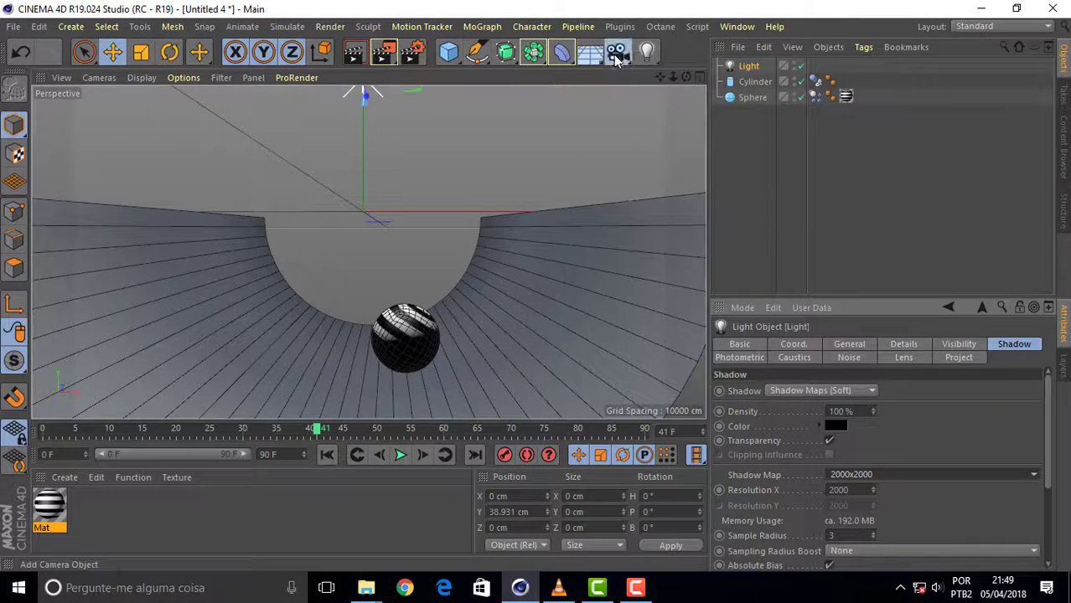
Add a camera and enable Depth of Field in the viewport
drag(617, 52, 683, 72)
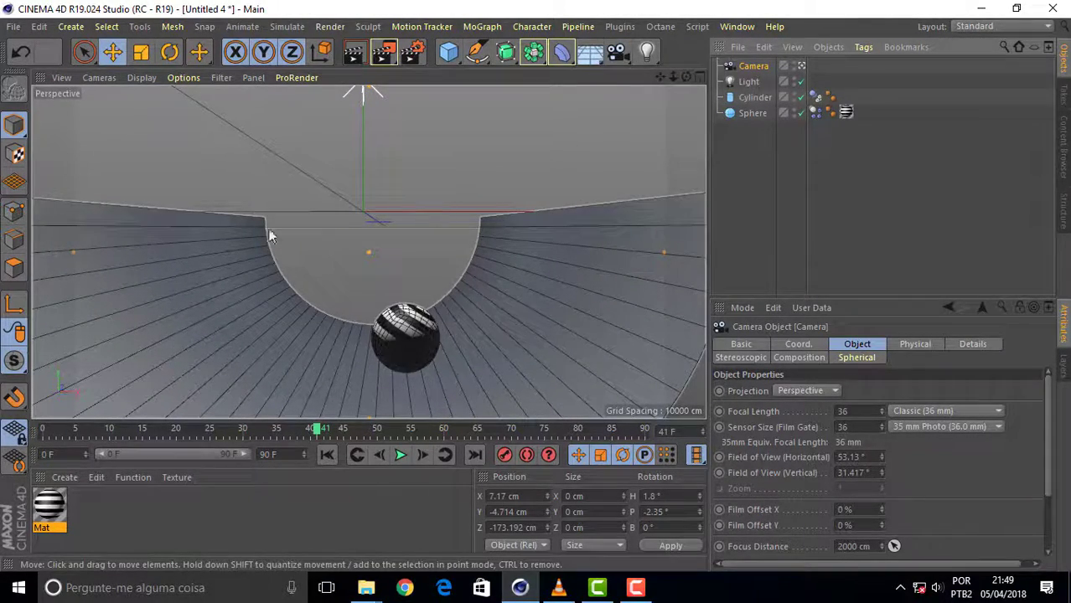
click(140, 77)
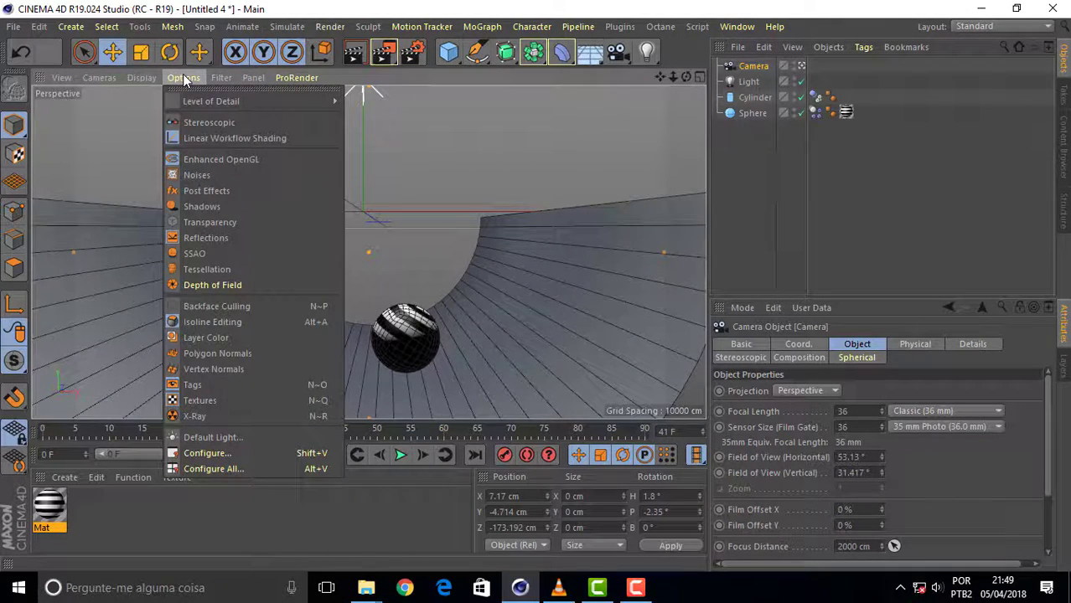
click(229, 286)
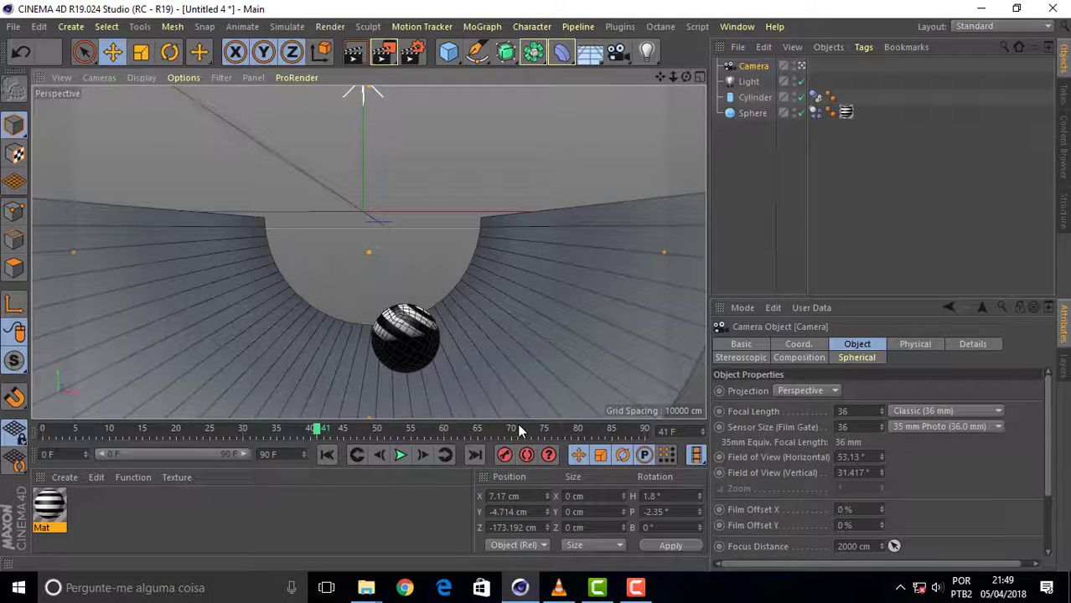
Set the camera's physical F-Stop to f/1.4, then to f/3.2
click(914, 345)
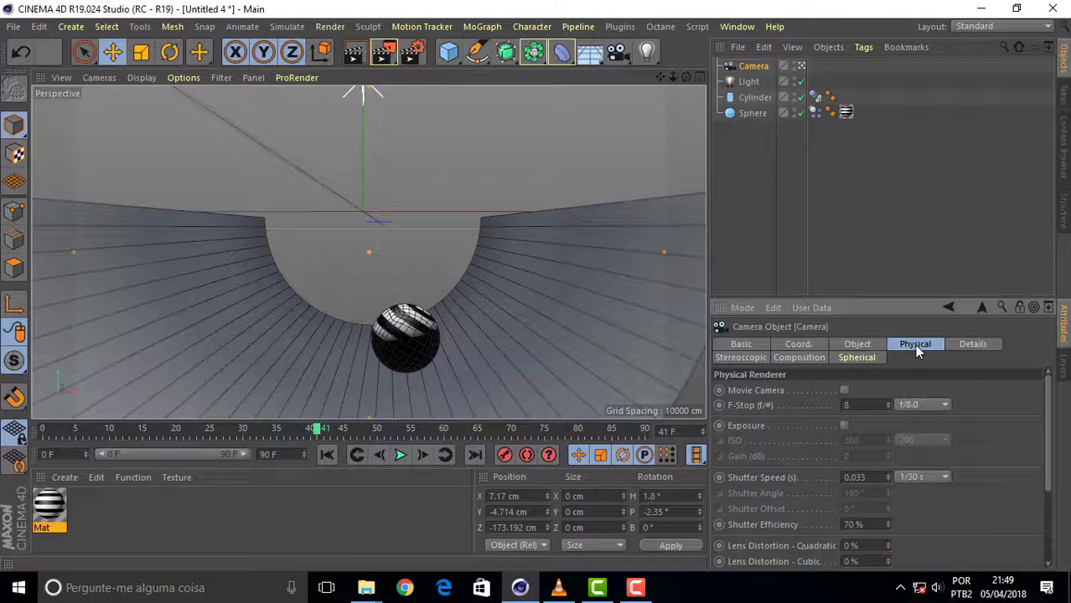
click(916, 404)
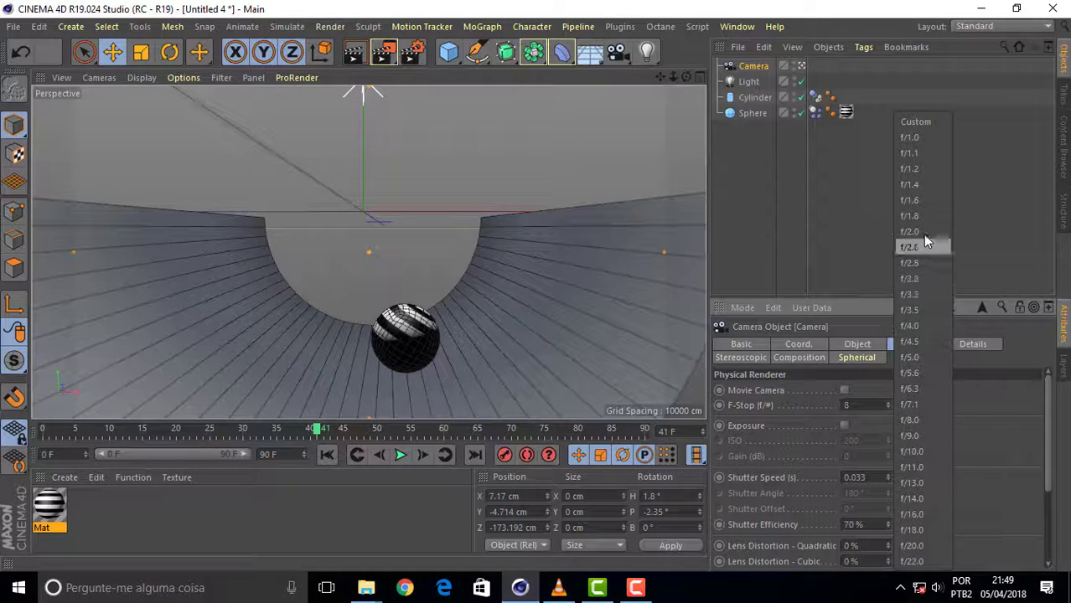
click(920, 184)
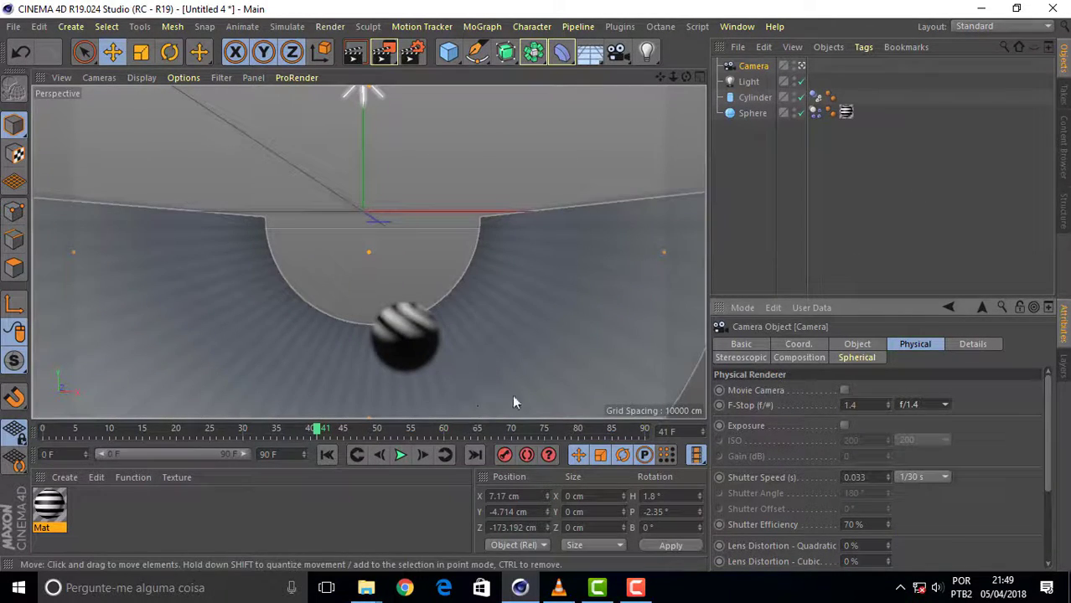
mouse_move(675, 79)
mouse_down()
mouse_move(637, 79)
mouse_move(674, 80)
mouse_up()
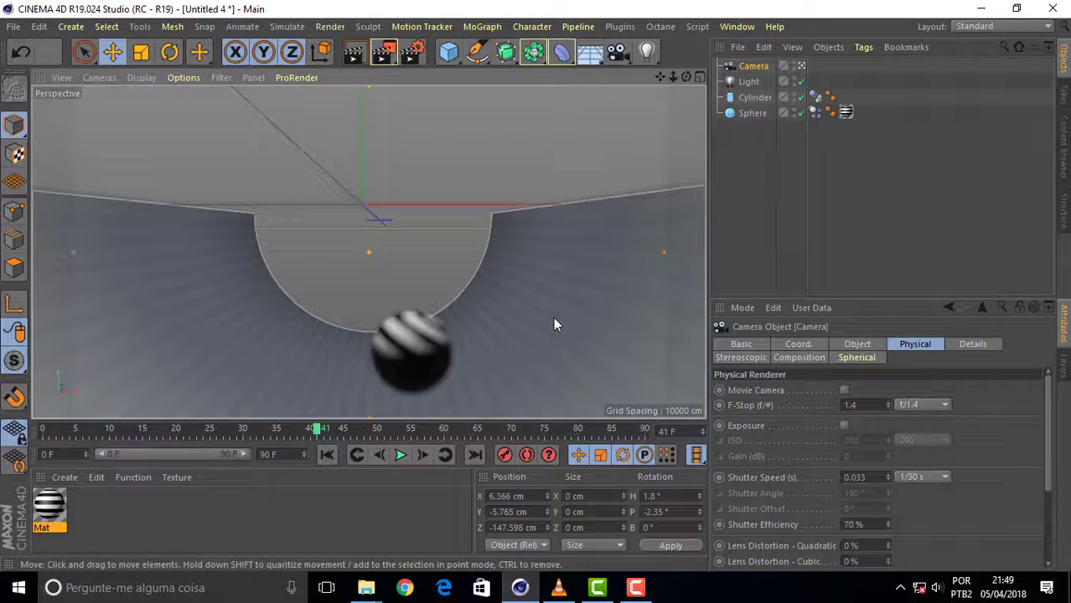
click(919, 405)
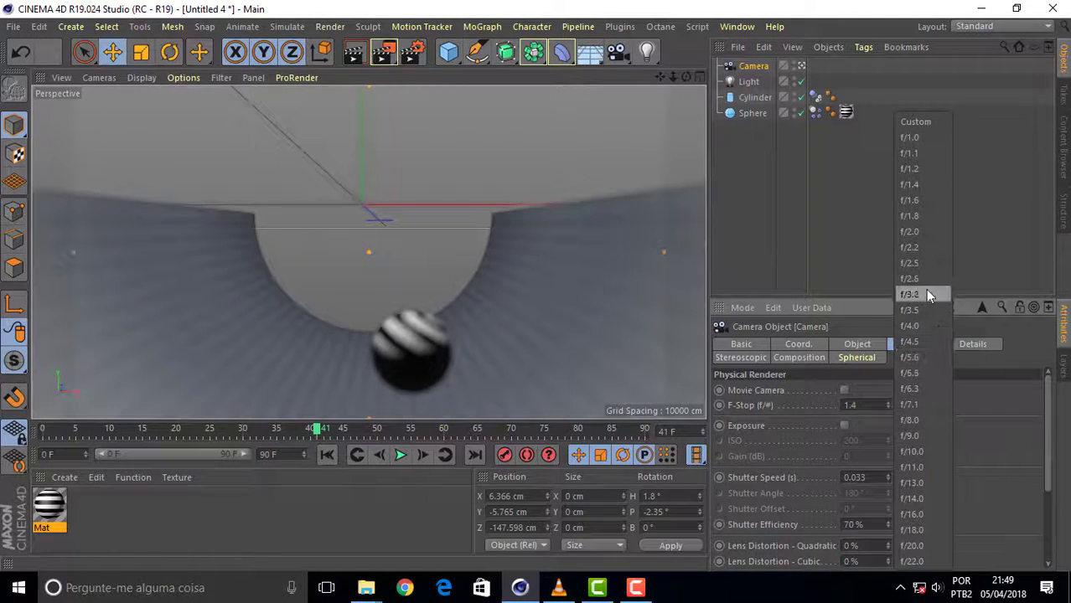
click(899, 316)
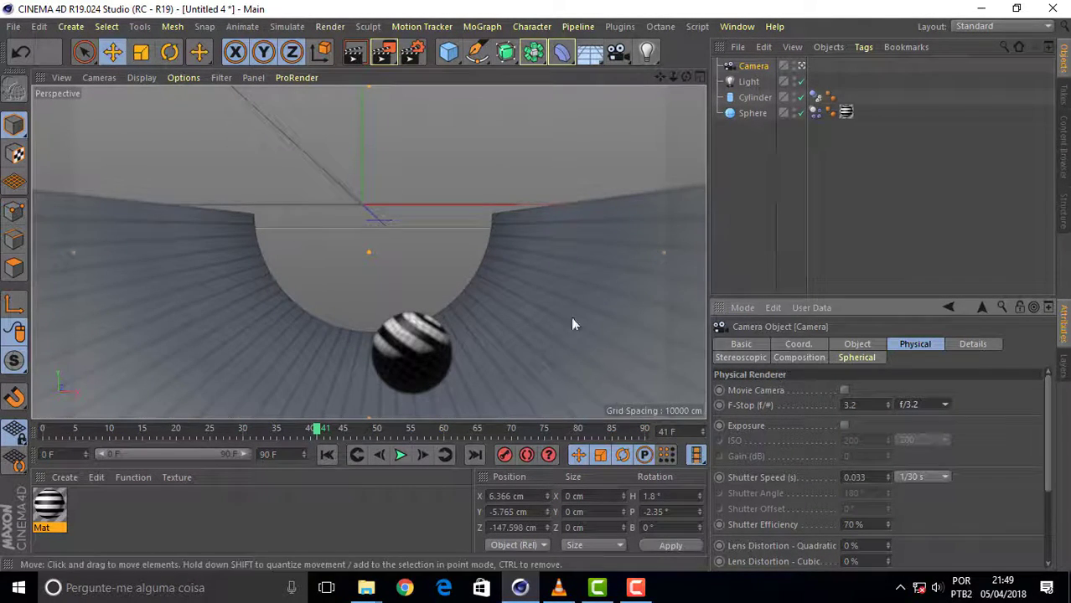
Preview the rolling sphere, then set the camera F-Stop to f/2.0
click(399, 455)
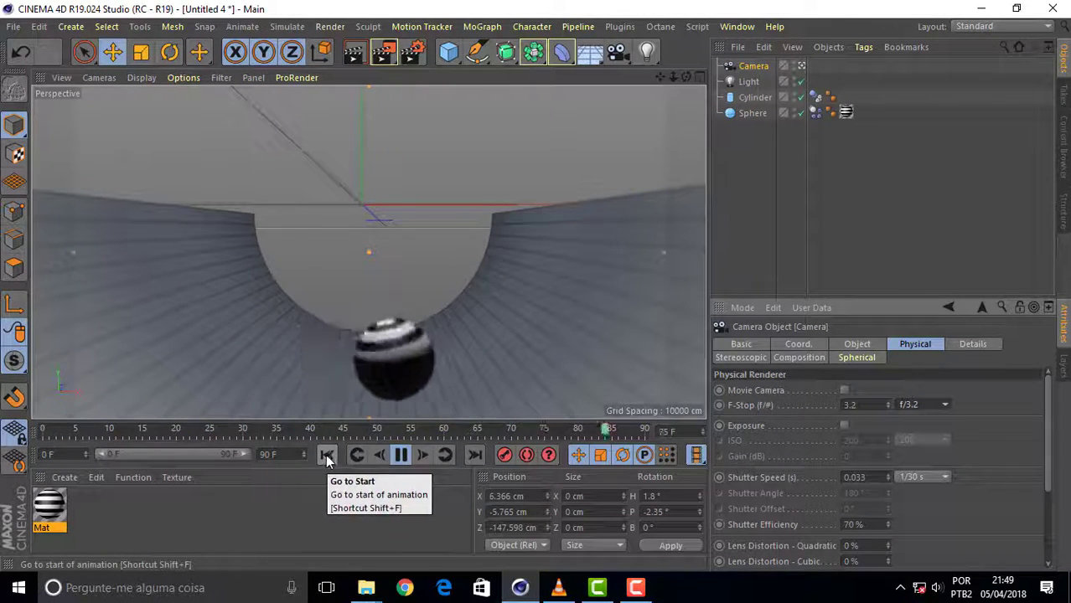
key(F8)
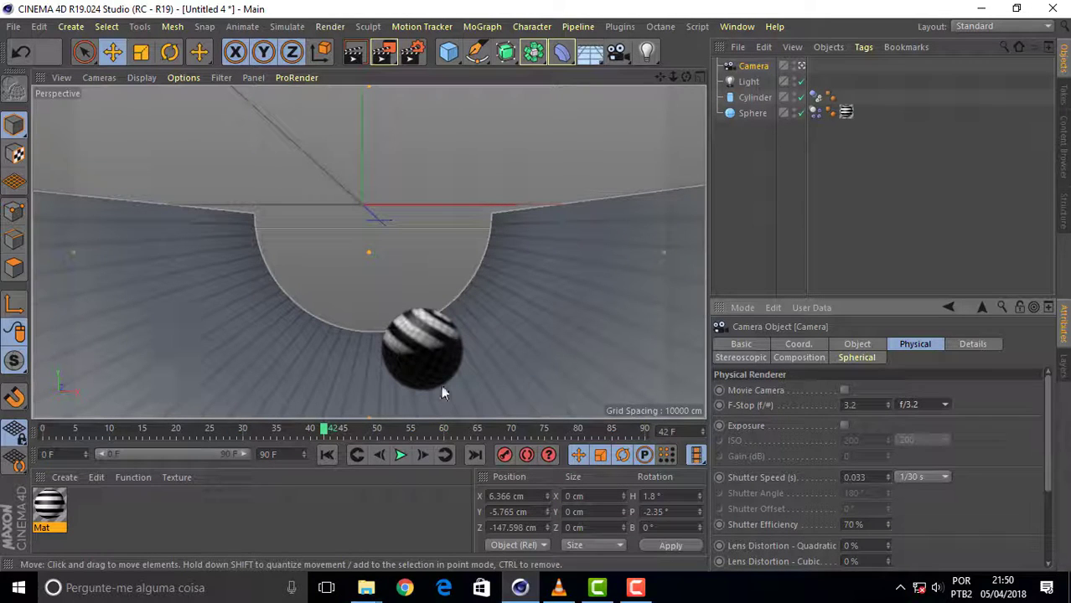
click(942, 405)
click(919, 234)
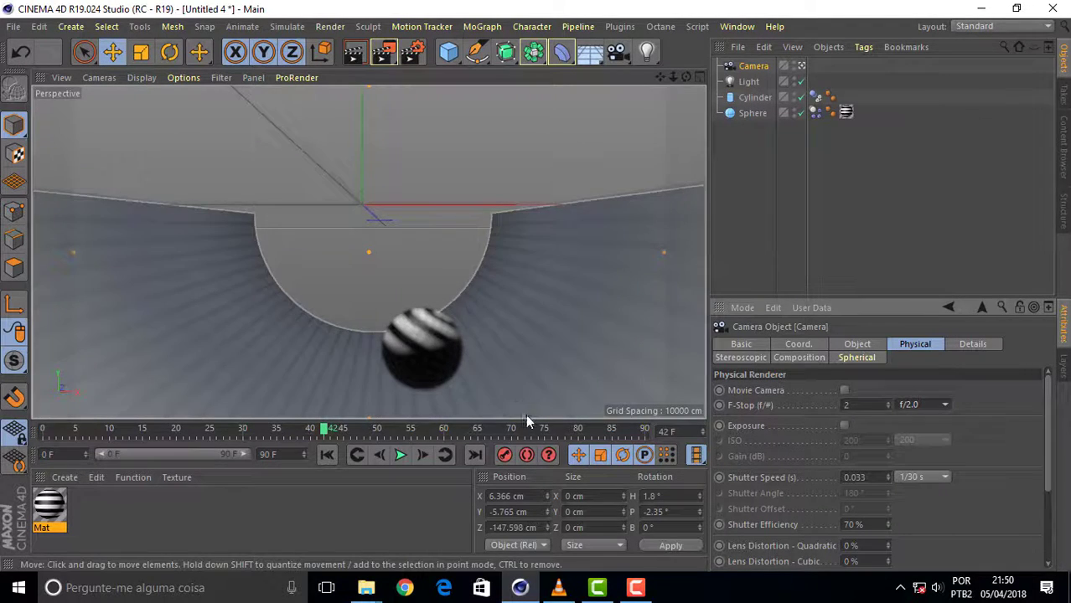
mouse_move(1047, 433)
mouse_down()
mouse_move(1055, 526)
mouse_move(1052, 440)
mouse_up()
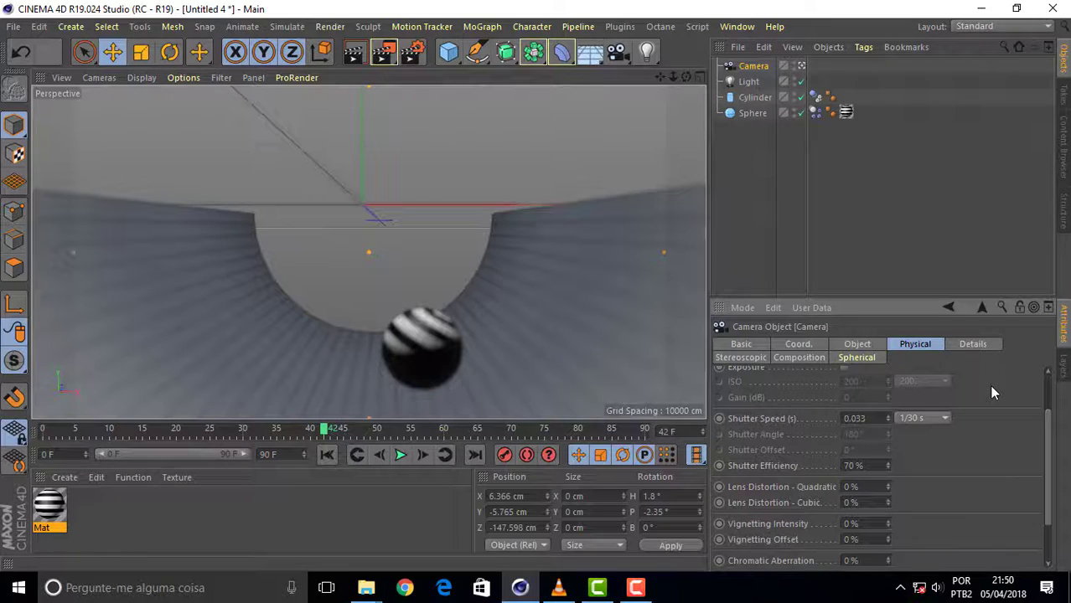
Set the Sphere as the camera's Focus Object, then play the animation to check the focus
click(806, 358)
click(862, 358)
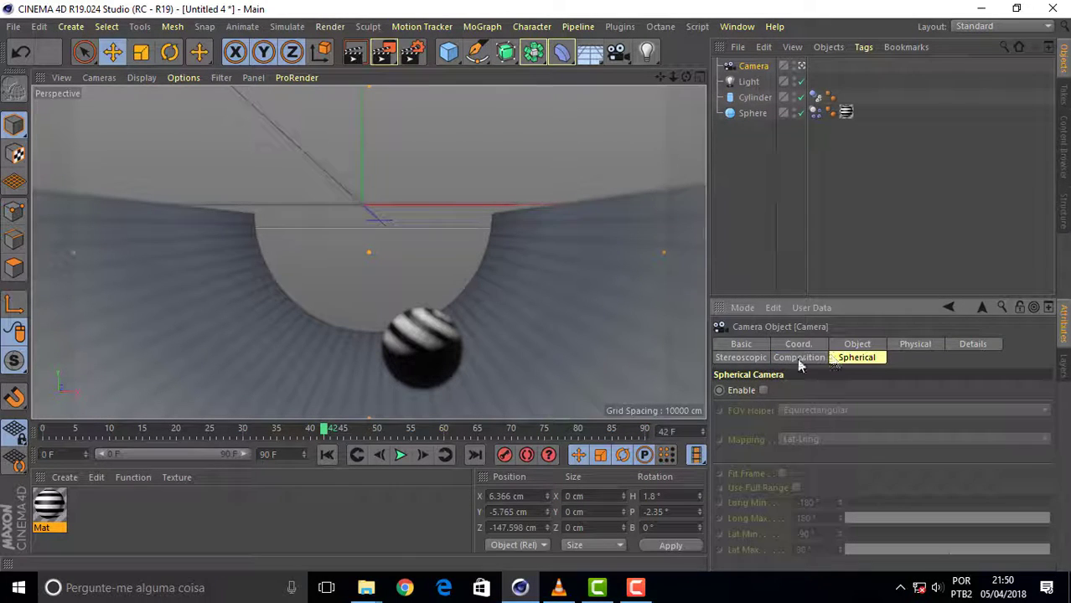
click(869, 347)
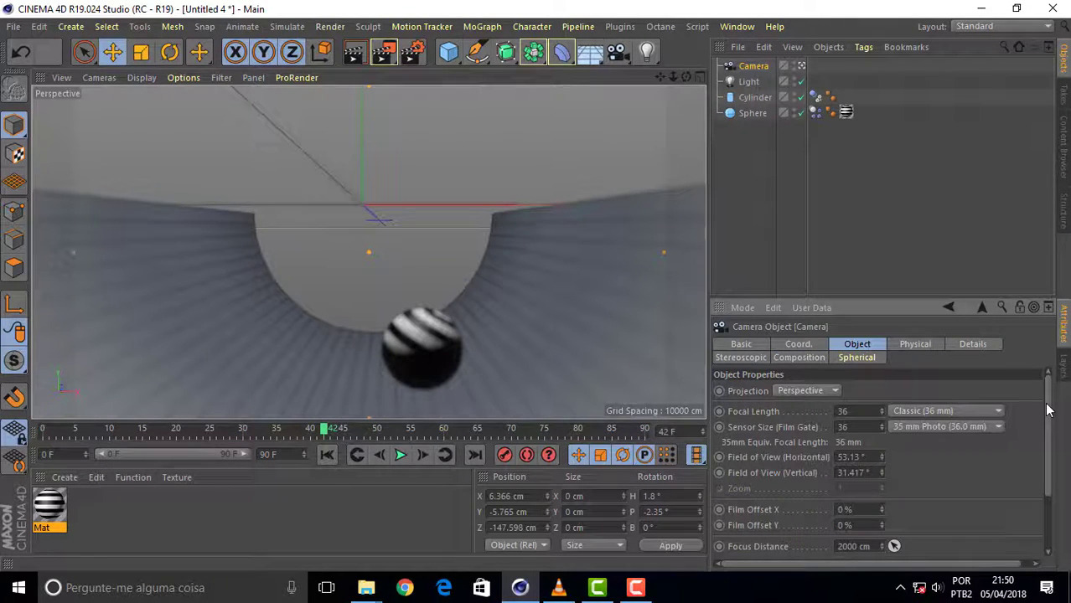
drag(1051, 404, 1055, 490)
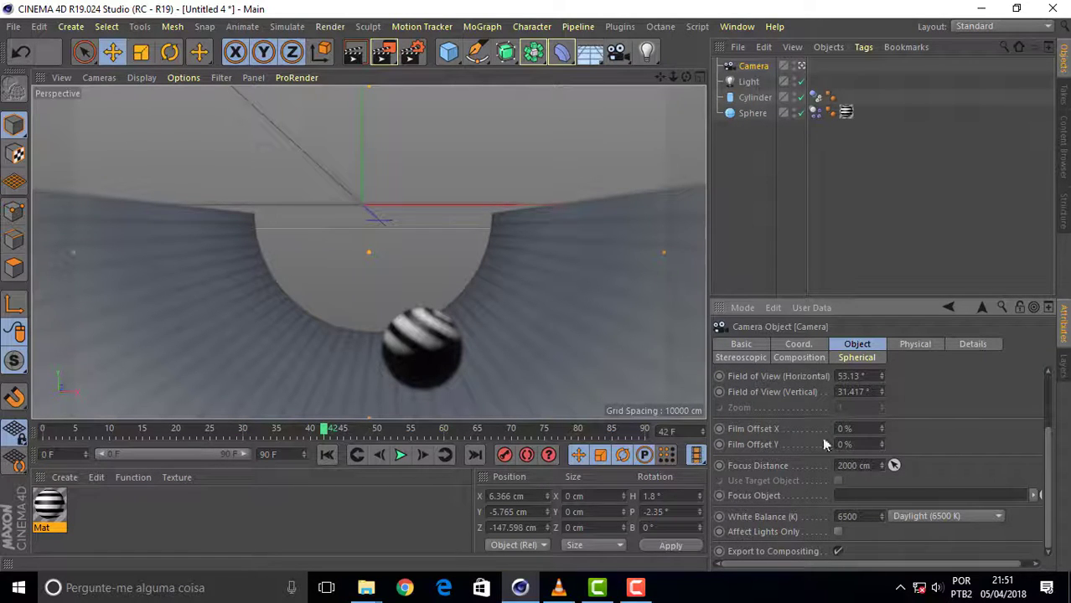
click(752, 113)
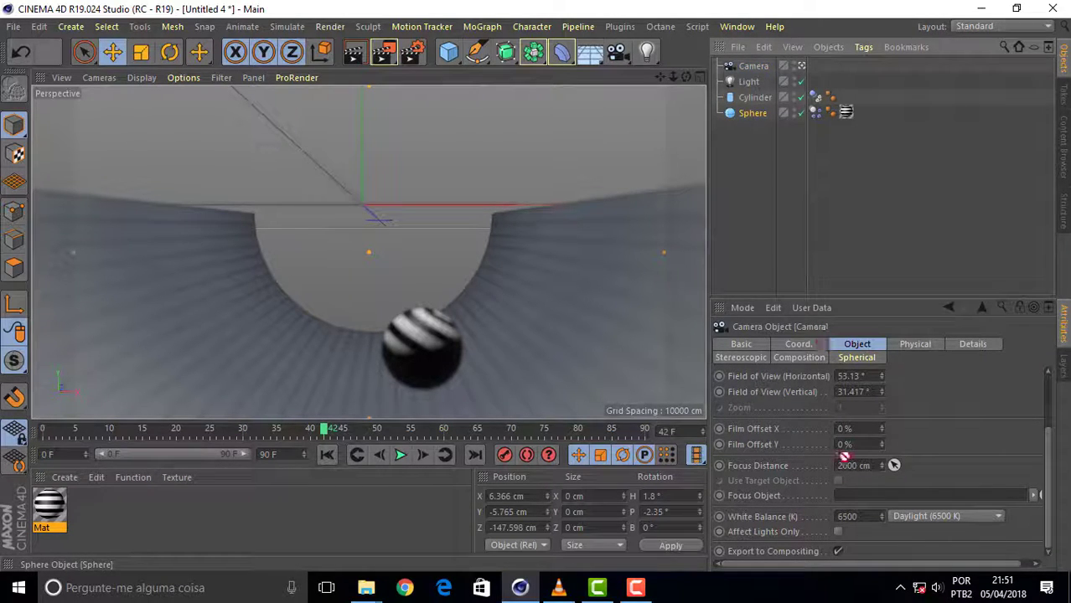
mouse_move(844, 460)
mouse_down()
mouse_move(861, 505)
mouse_move(861, 495)
mouse_up()
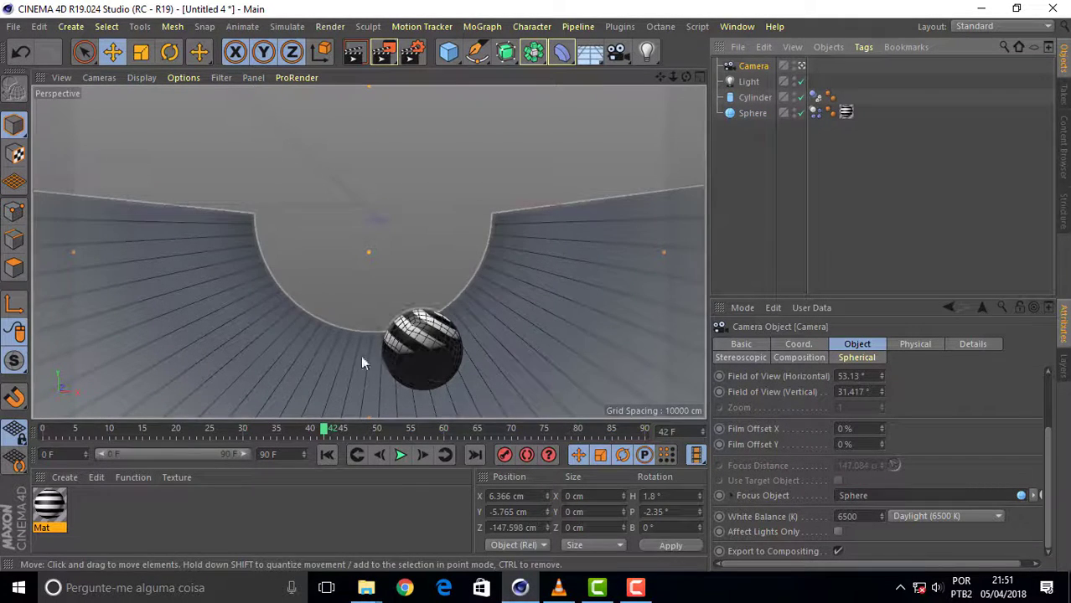
click(400, 455)
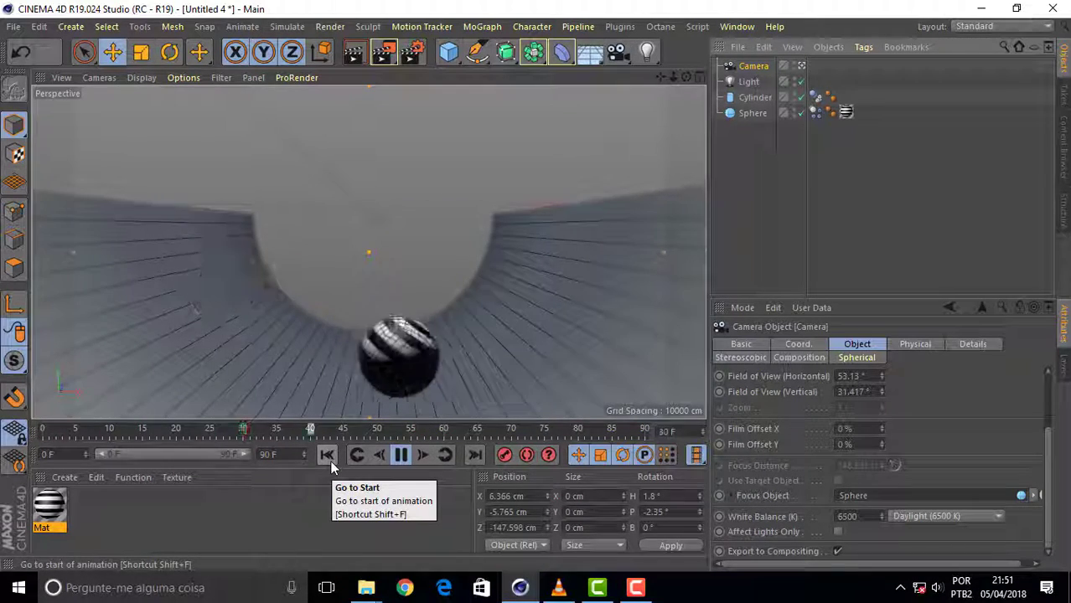
Stop playback and nudge the viewport slightly to better frame the half-pipe
click(403, 459)
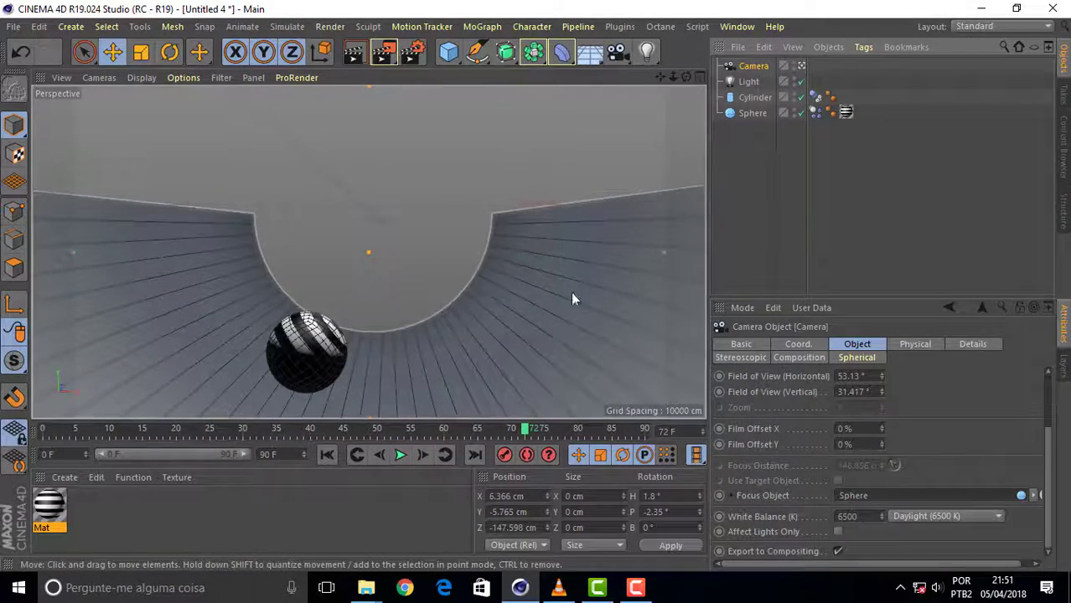
alt+right_drag(603, 263, 605, 260)
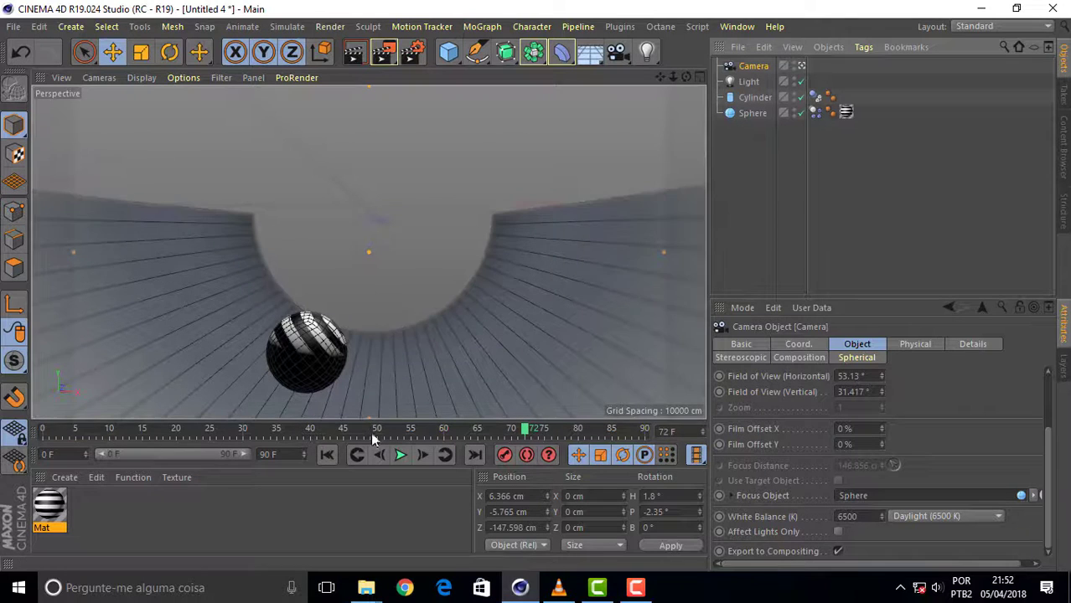
Replay the simulation and reframe the camera to Z -125.545 cm, H 4.05°, P -7.3°
click(336, 455)
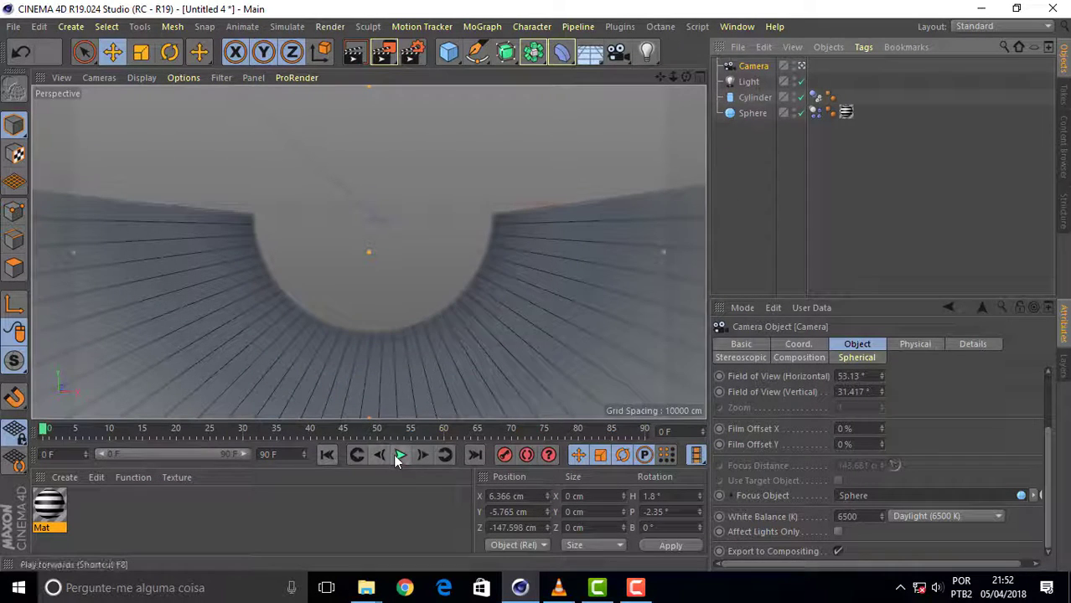
click(399, 455)
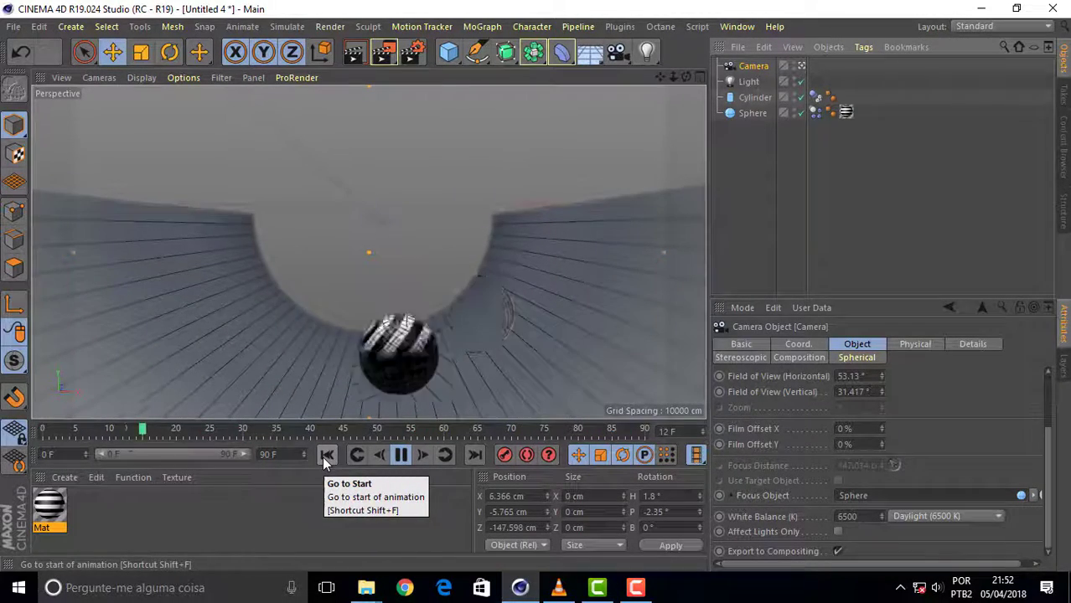
click(405, 454)
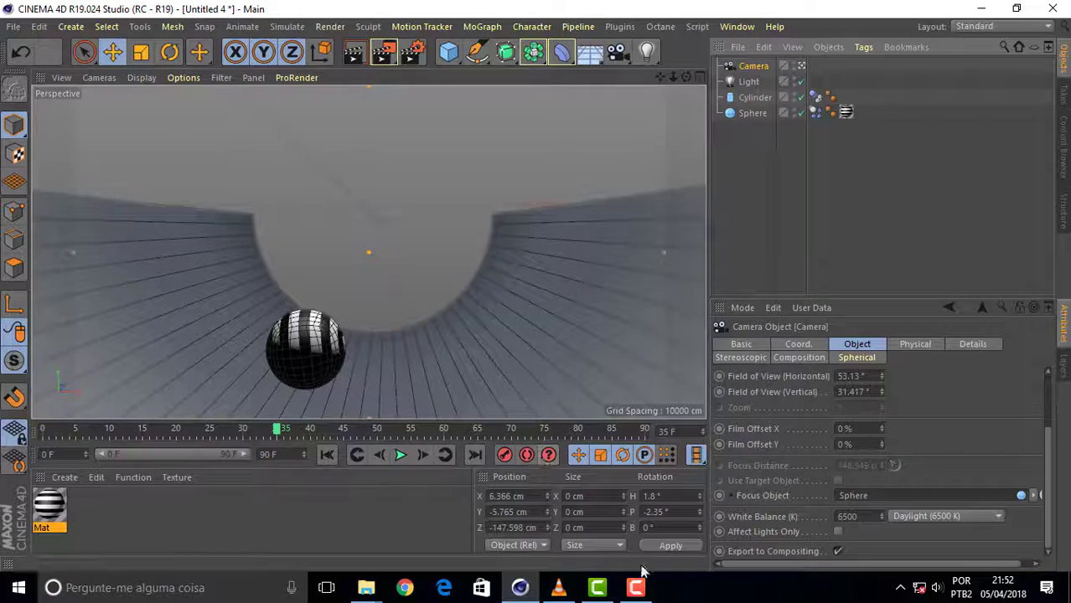
click(326, 454)
click(401, 454)
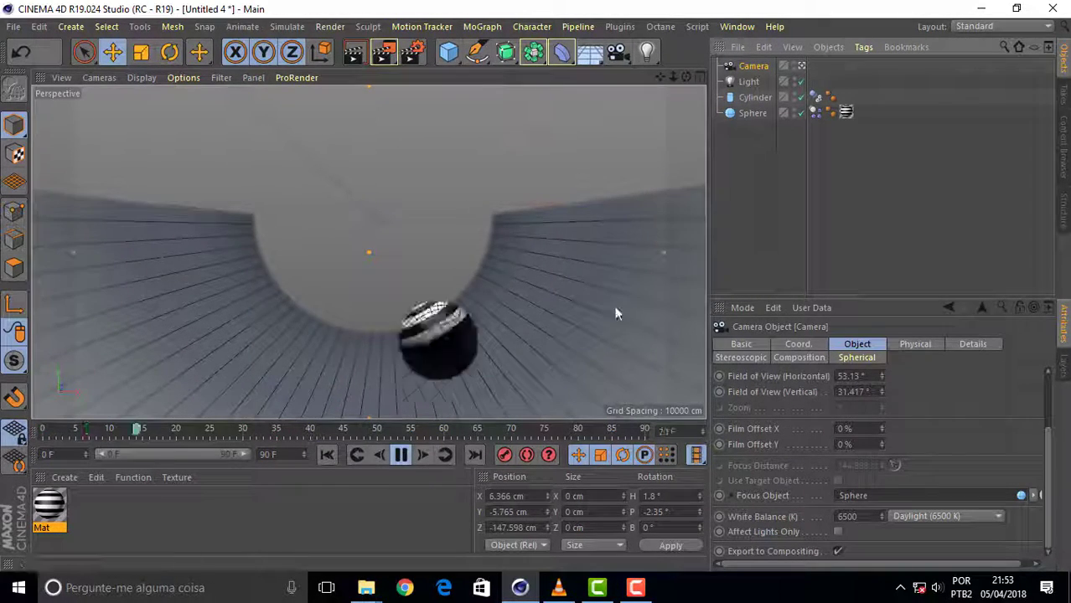
mouse_move(686, 76)
mouse_down()
mouse_move(653, 101)
mouse_move(641, 97)
mouse_move(673, 76)
mouse_up()
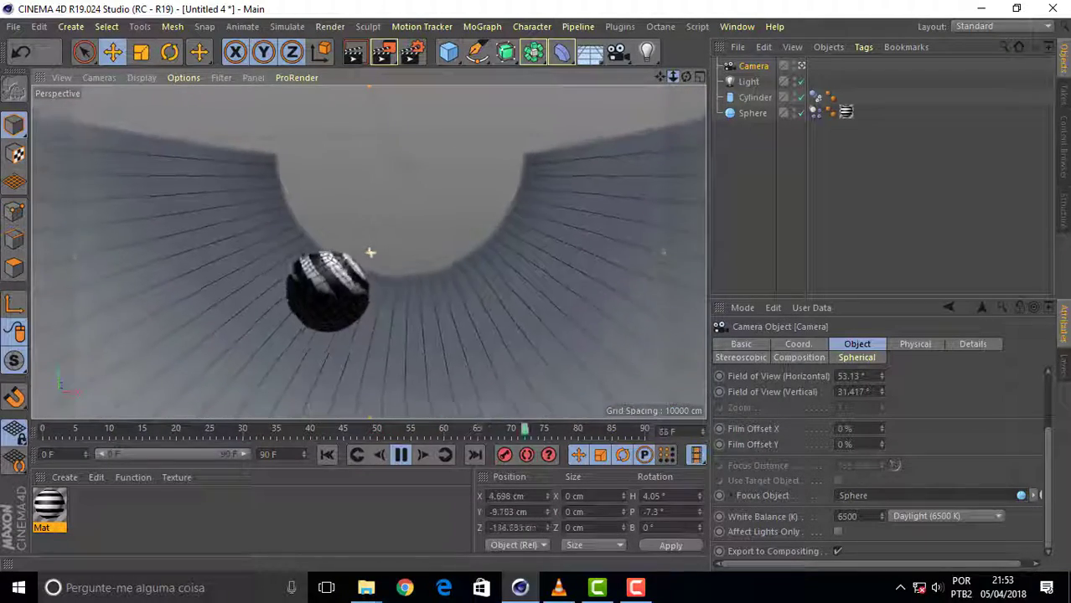
drag(672, 76, 680, 286)
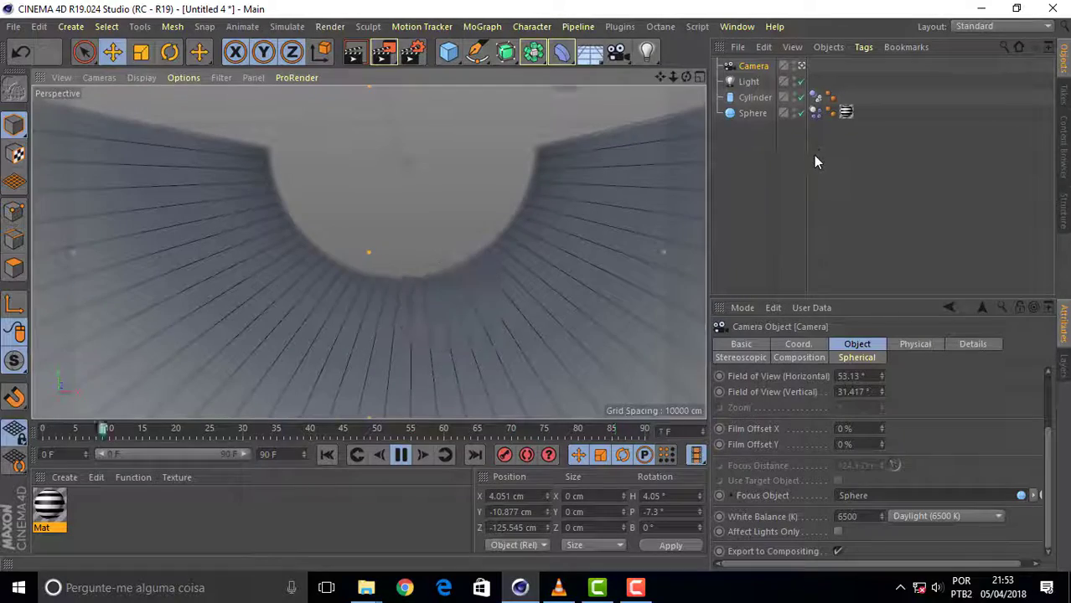
Select both Dynamics Body tags and set Collision Friction to 100 % and Bounce to 10 %
click(815, 96)
shift+click(814, 112)
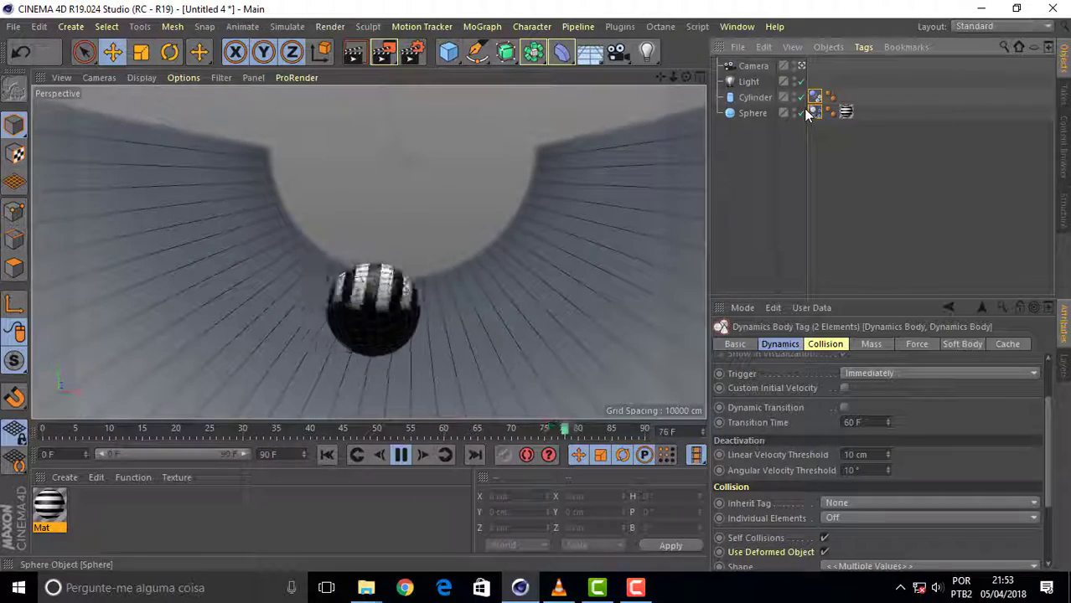
drag(1052, 419, 1054, 495)
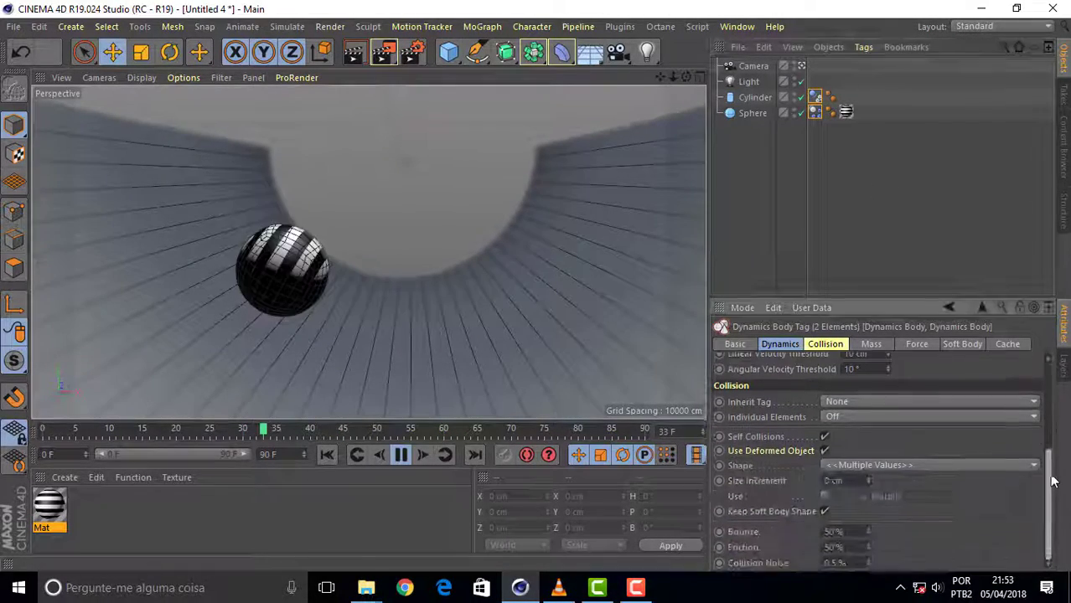
double_click(834, 547)
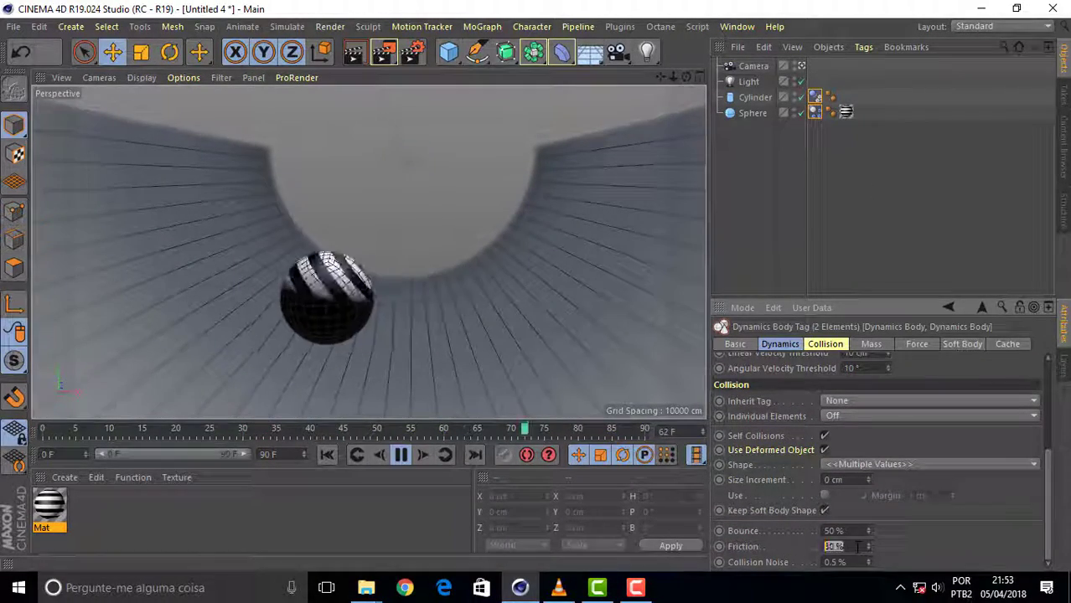
text(100)
key(Return)
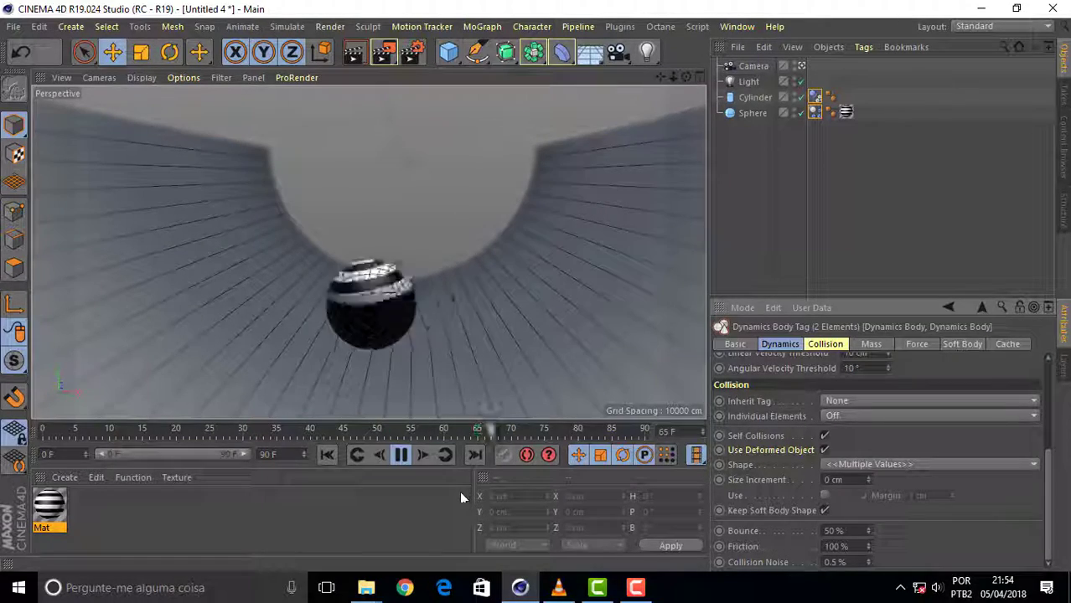
click(833, 530)
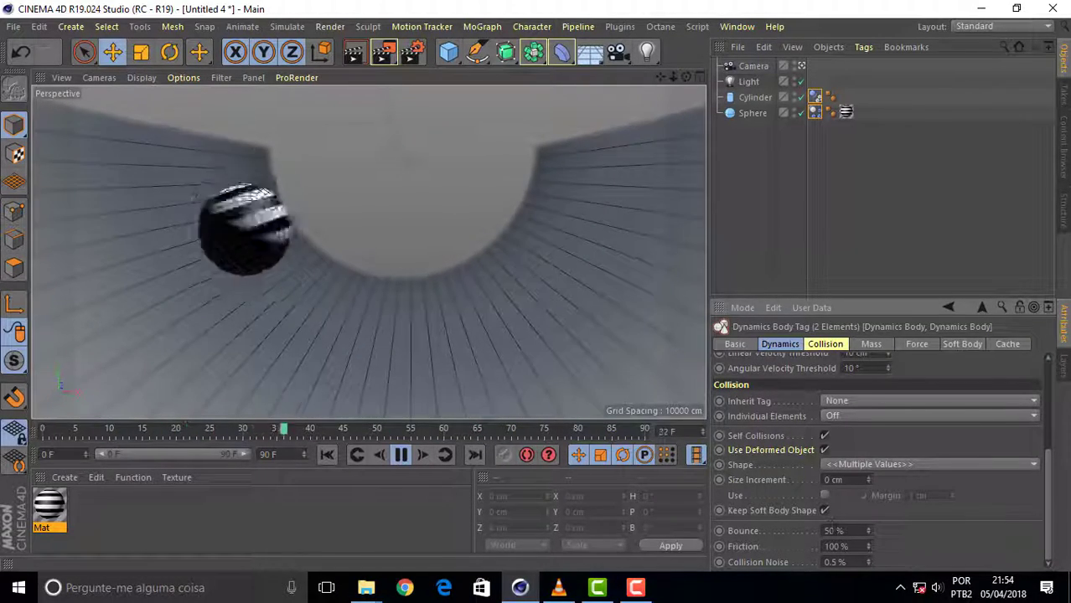
text(10)
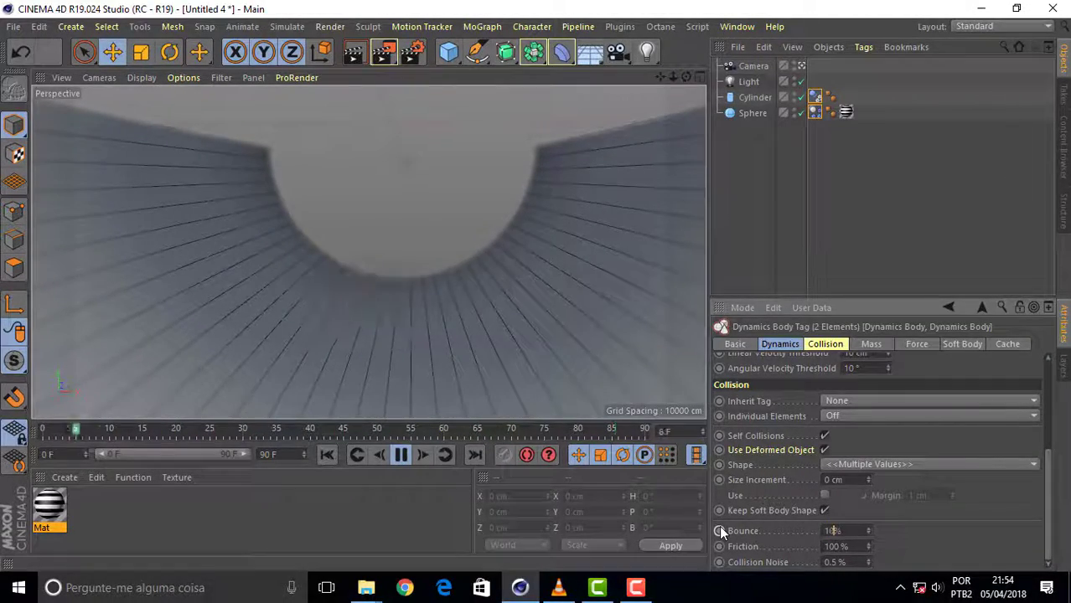
key(Return)
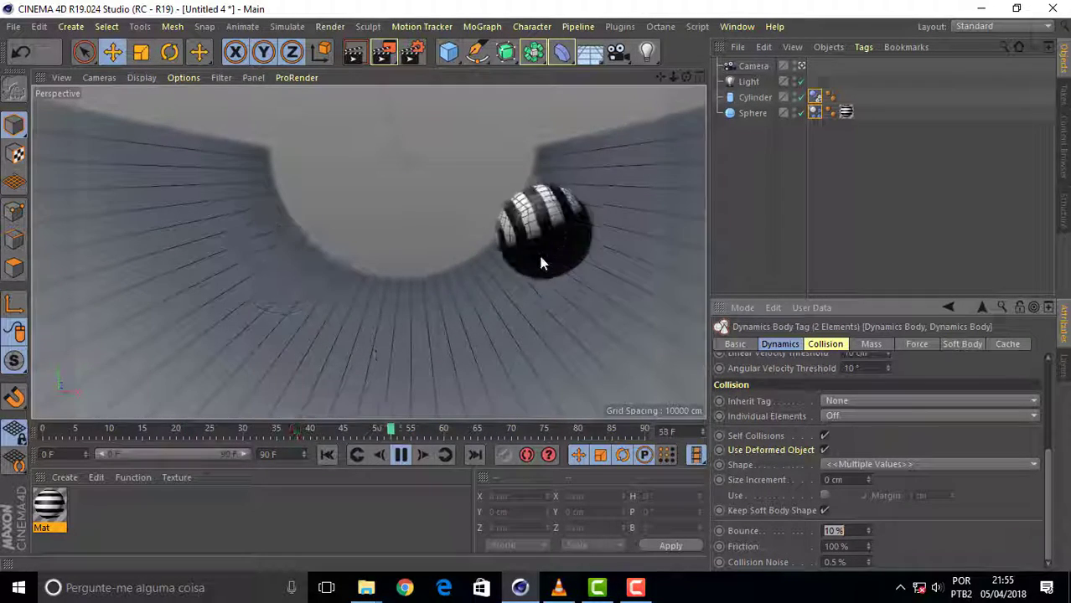
On the Sphere's dynamics Force tab, try Angular Damping values of 100 % and 90 %
click(815, 97)
click(815, 113)
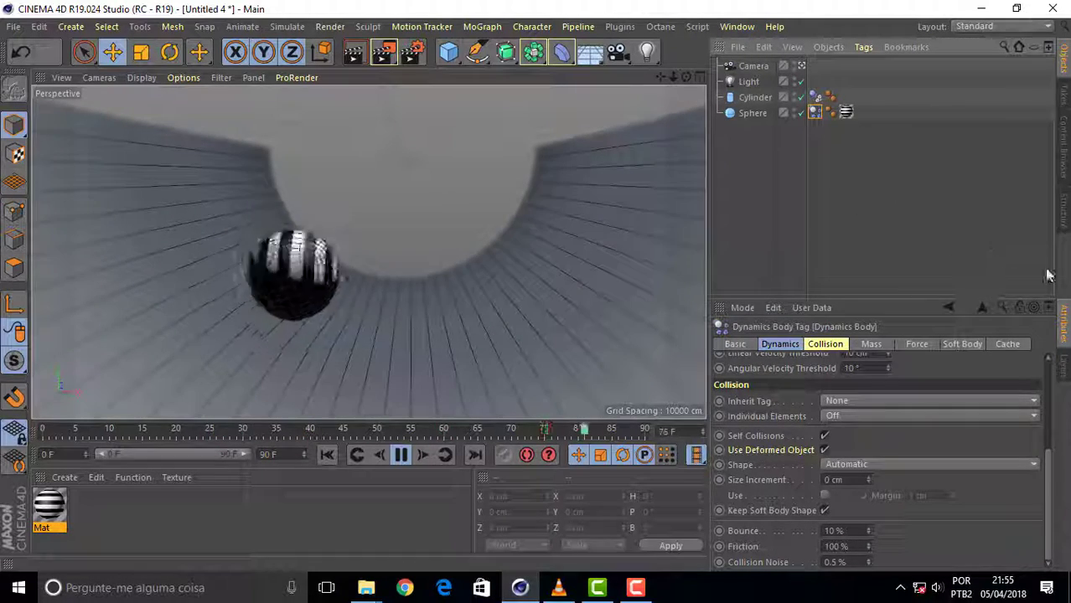
click(916, 343)
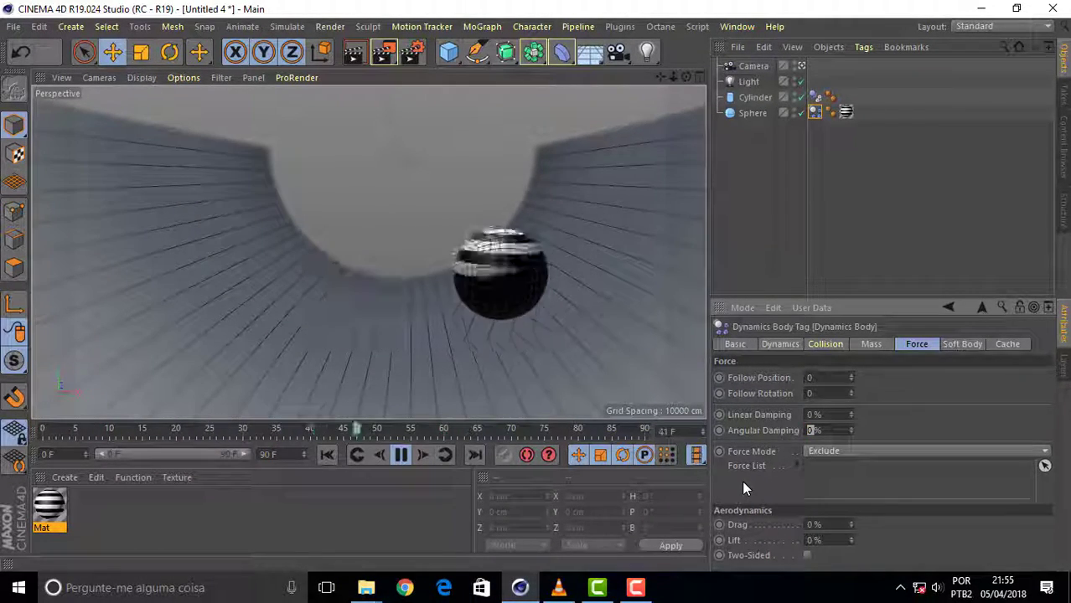
text(100)
key(Return)
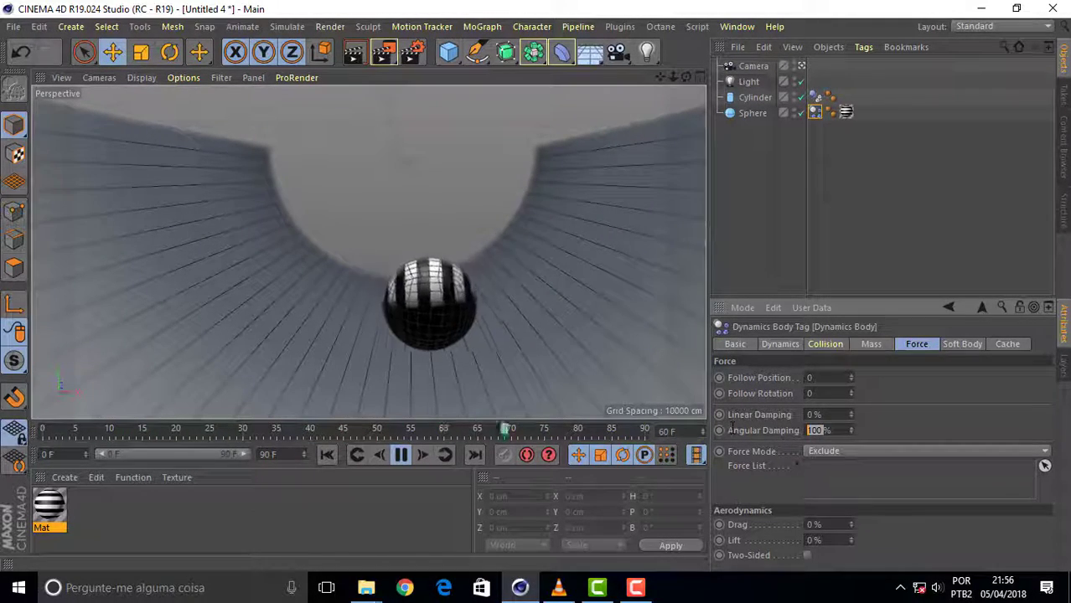
text(90)
key(Return)
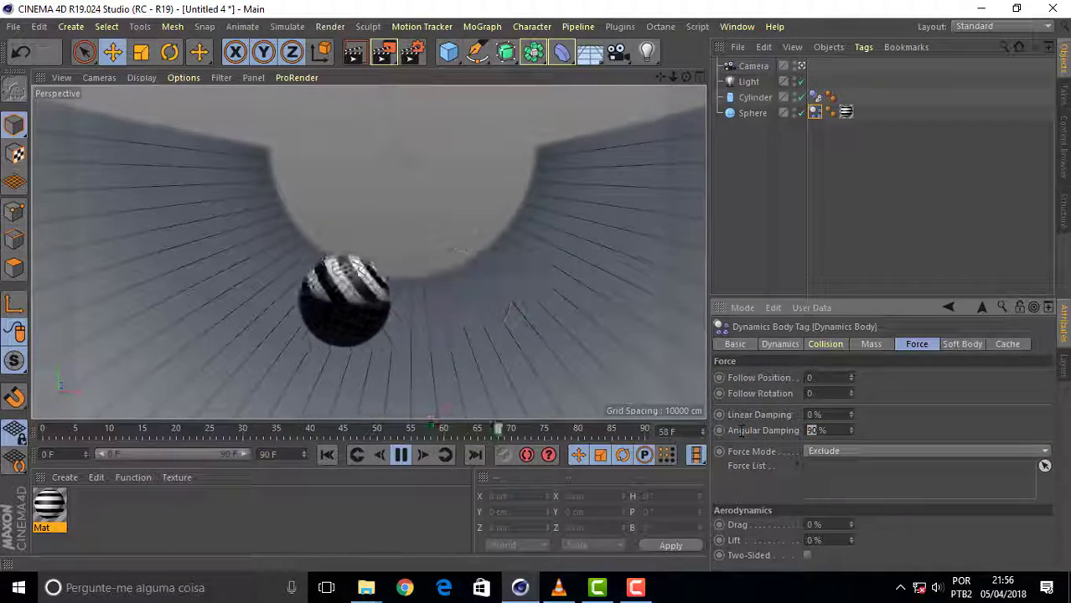
Adjust Angular Damping further, through 95 %, settling on 10 %
double_click(820, 431)
text(95)
key(Return)
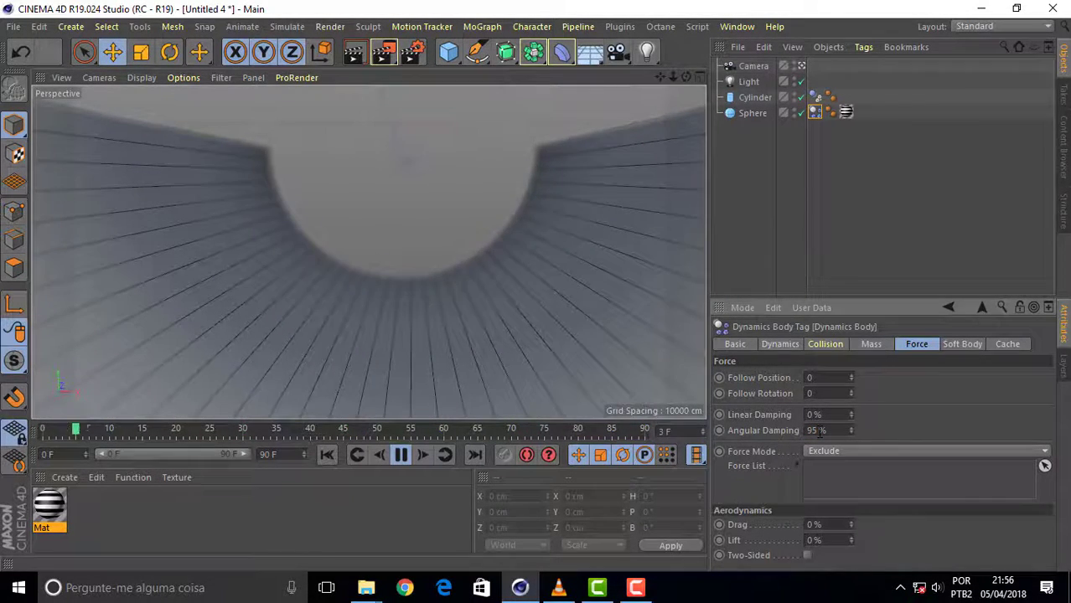
double_click(813, 430)
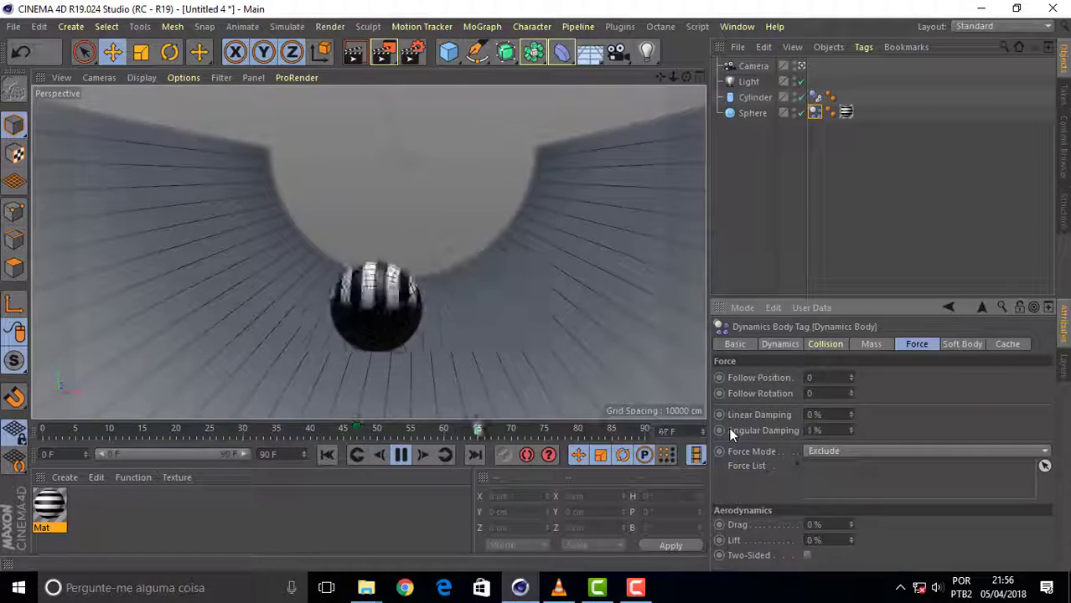
text(15)
text(0)
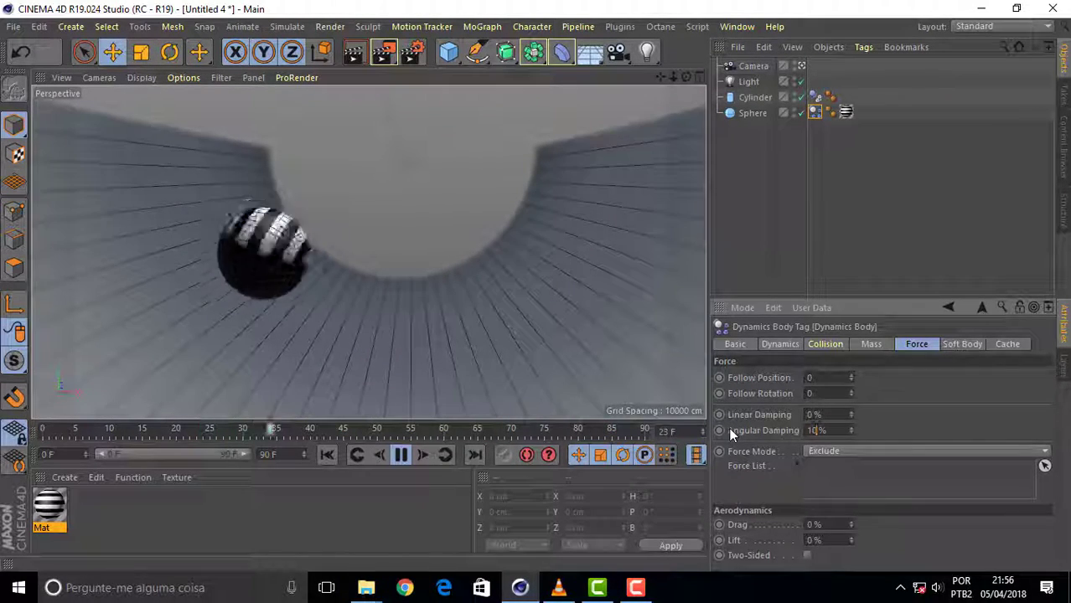
key(Return)
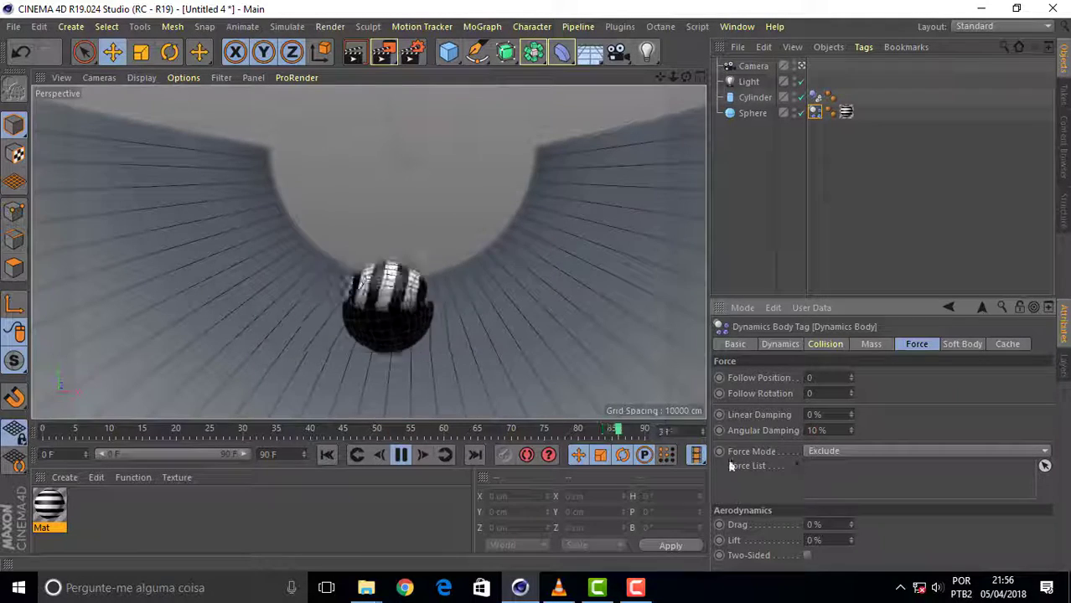
key(Return)
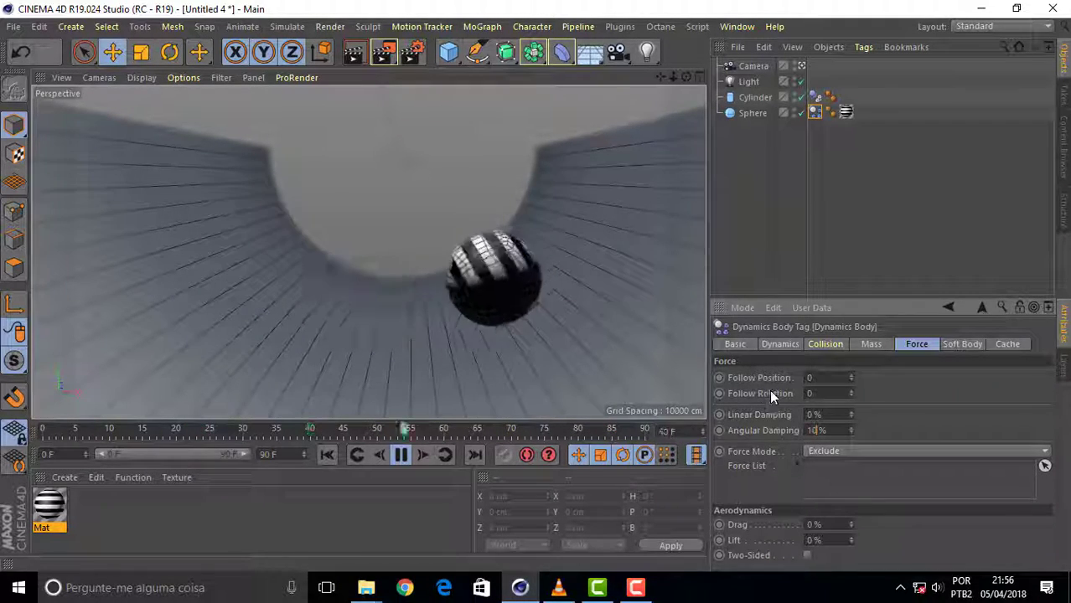
Set the Sphere's Linear Damping to 100 %
click(806, 431)
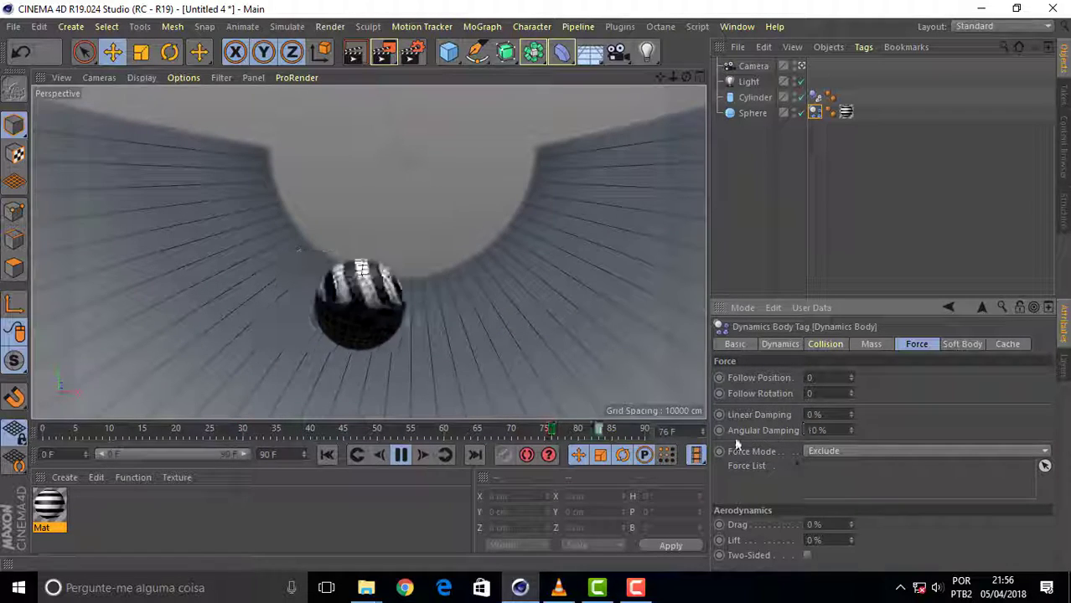
click(804, 416)
text(1)
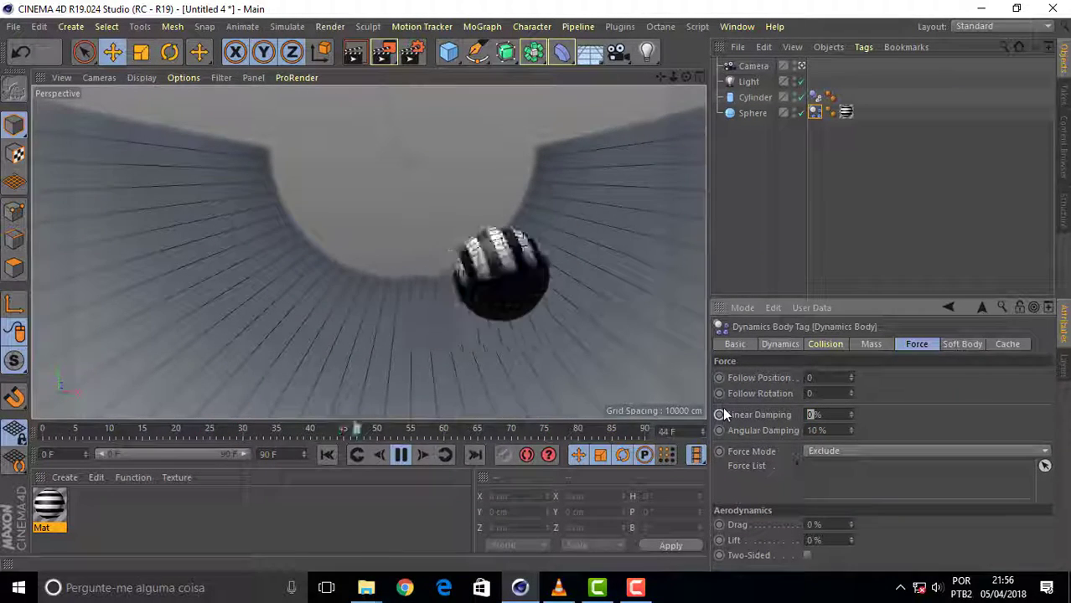
text(00)
key(Return)
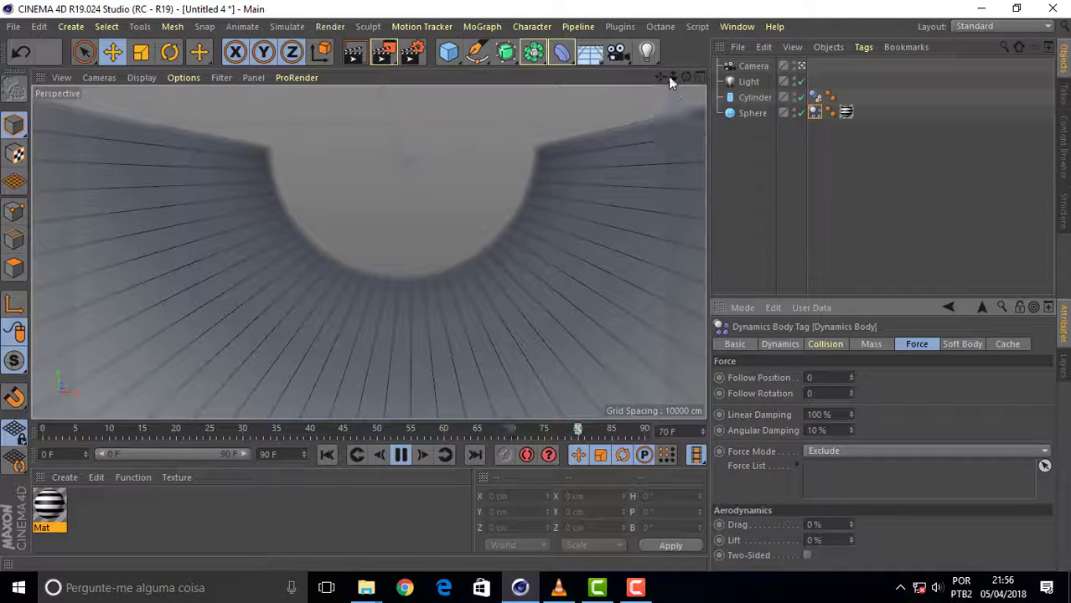
Change the Sphere's Linear Damping to 90 %, then to 10 %
drag(672, 78, 586, 78)
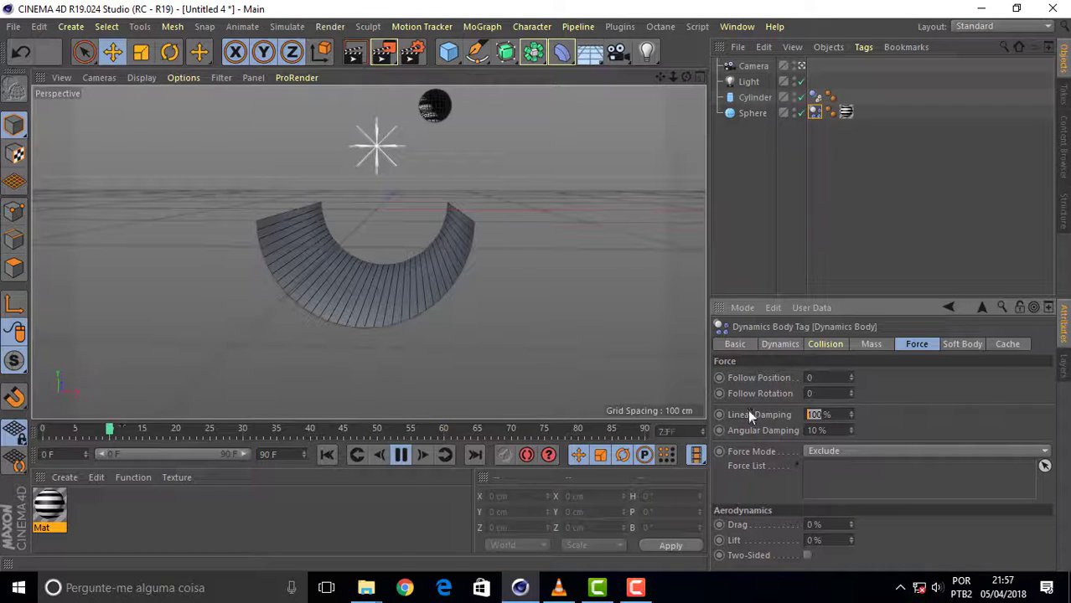
text(90)
key(Return)
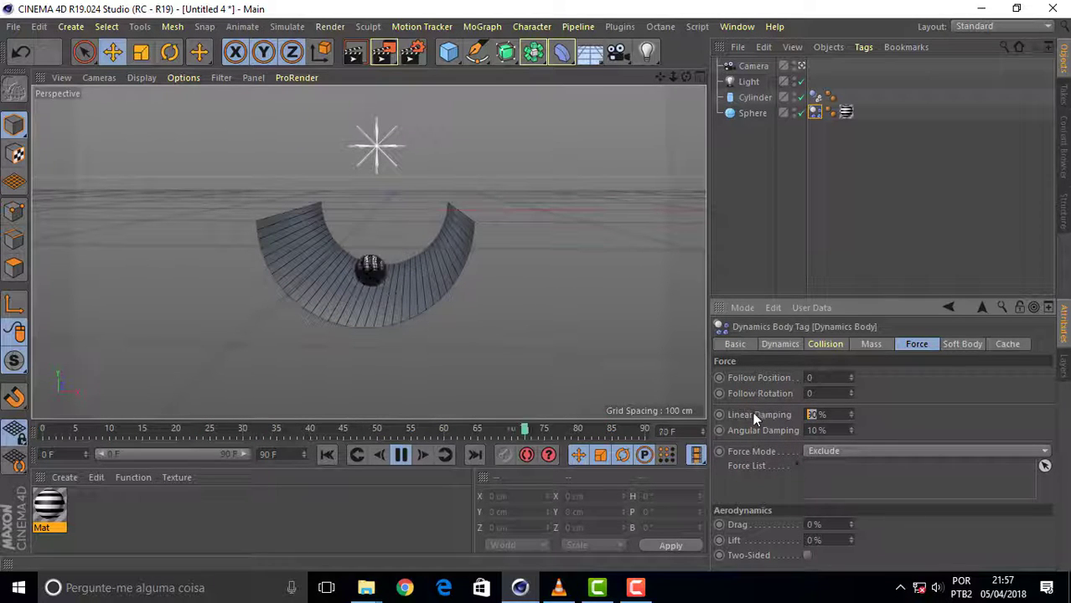
text(10)
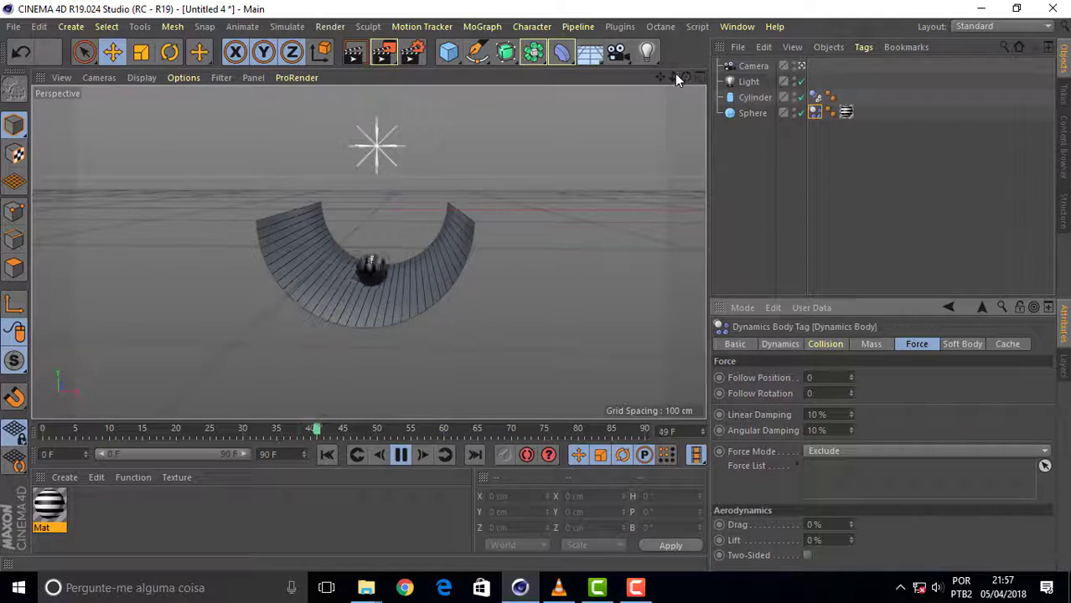
drag(673, 76, 738, 76)
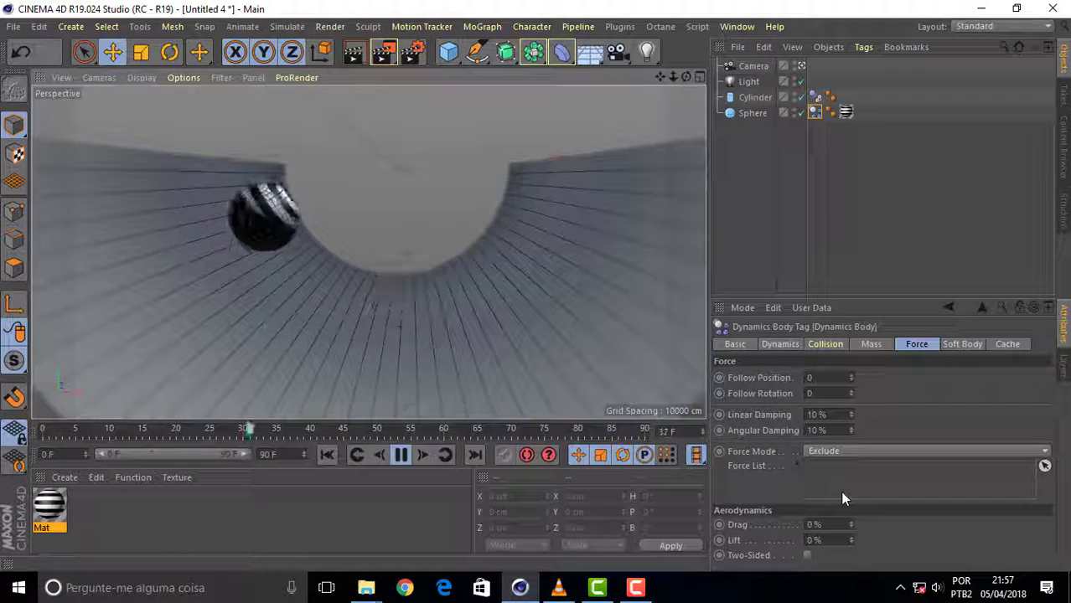
Set the Sphere's Linear Damping to 20 % and Angular Damping to 80 %
click(637, 592)
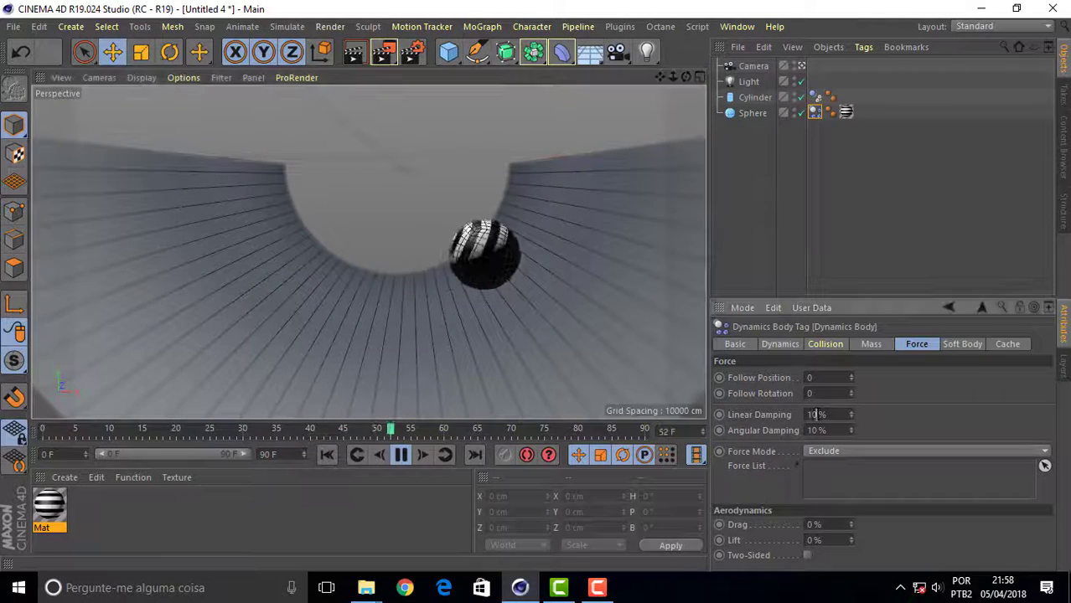
text(20)
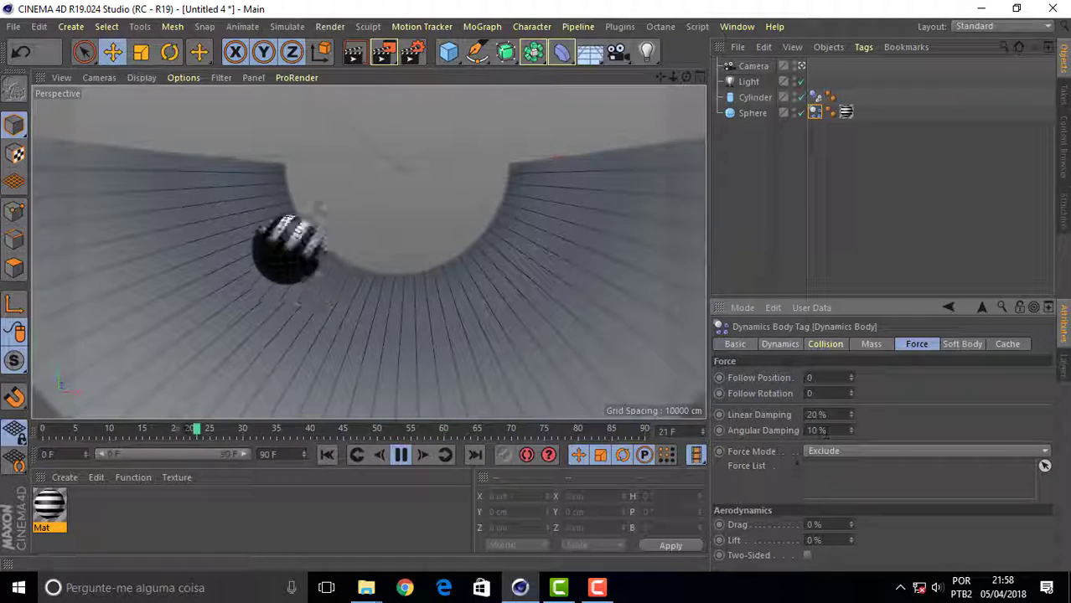
key(Tab)
text(80)
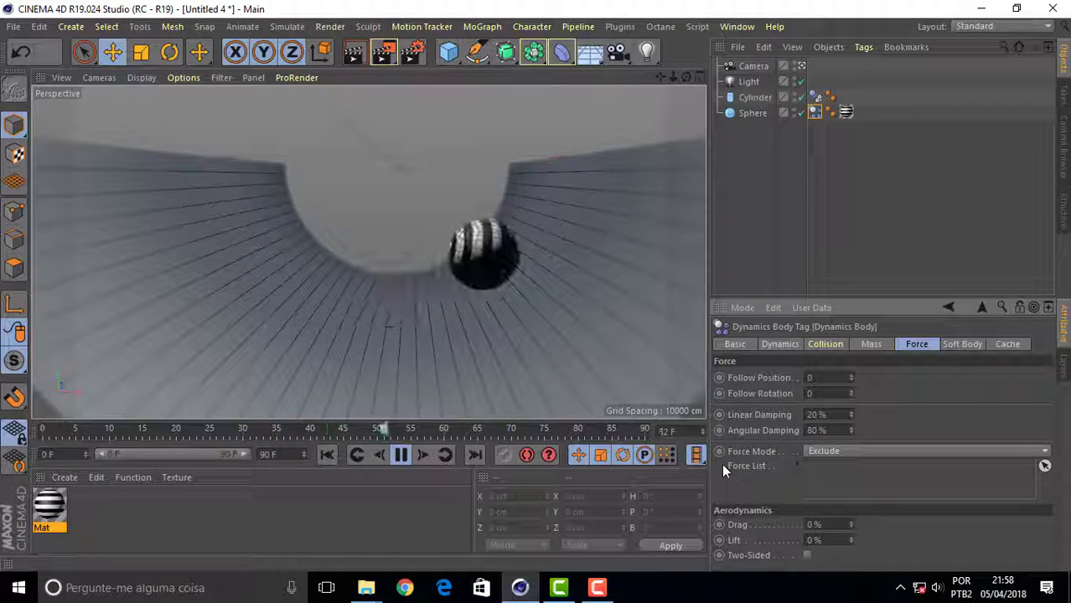
key(Return)
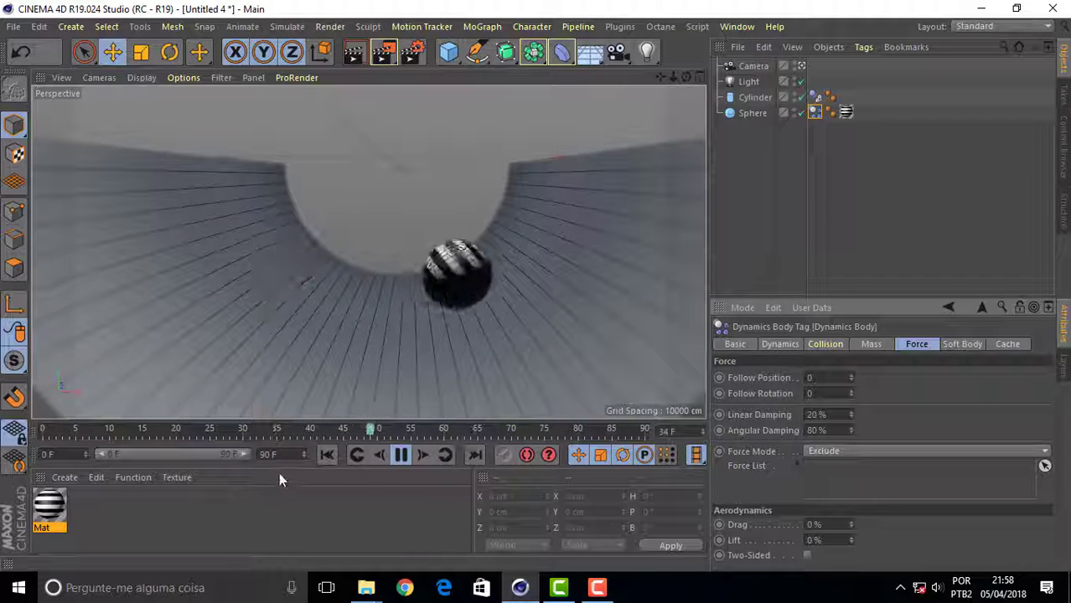
Extend the animation's end frame to 180
drag(275, 454, 209, 456)
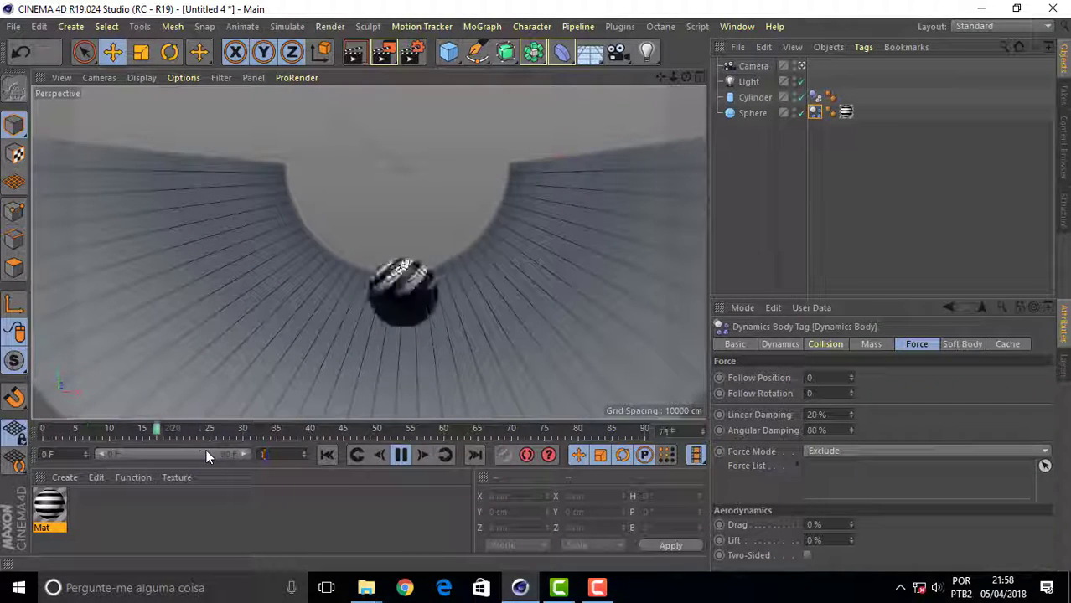
text(180)
key(Return)
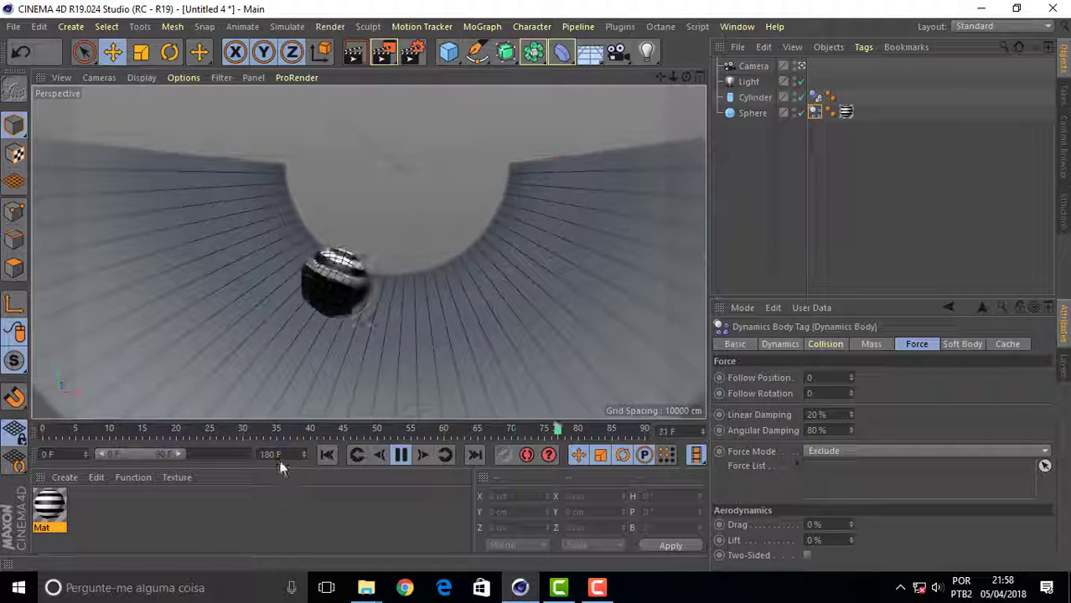